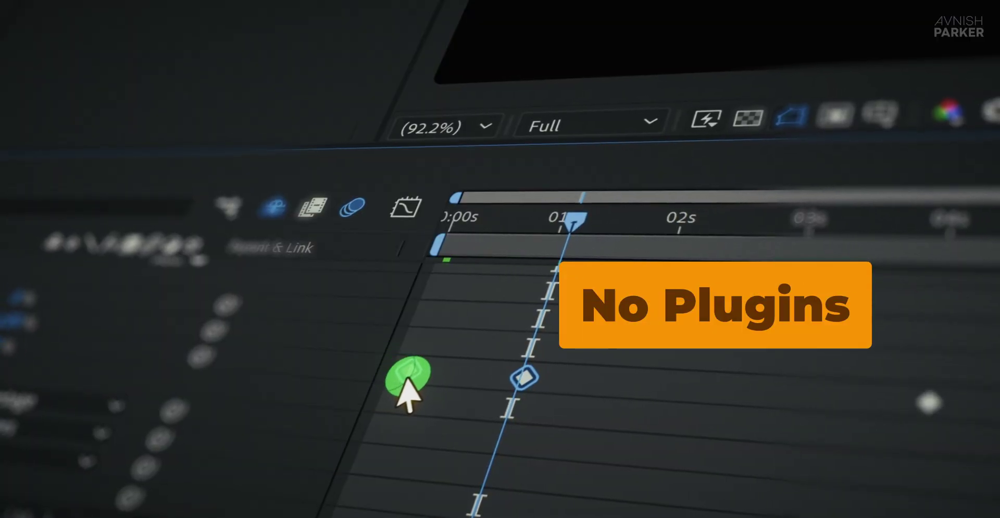
Add Opacity to the animator and turn on random order for the characters.
click(594, 424)
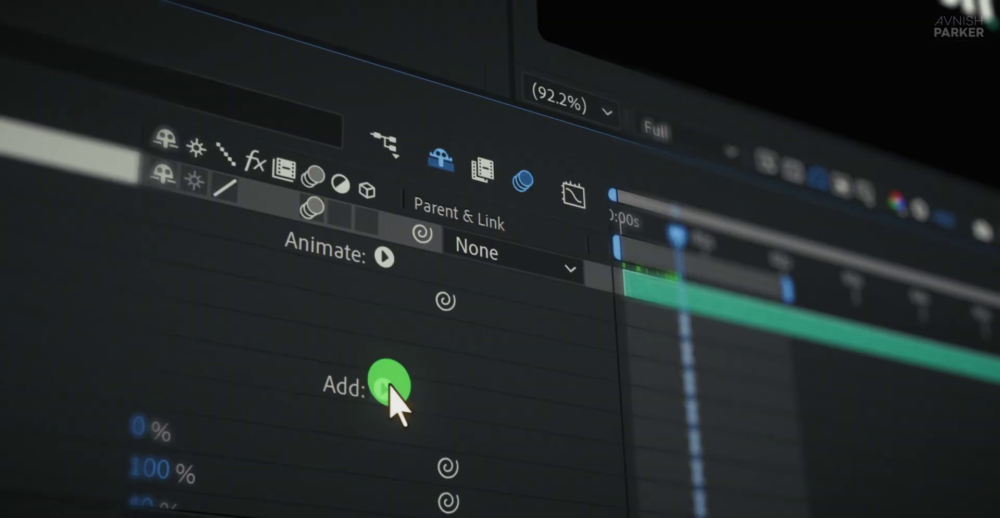
click(388, 386)
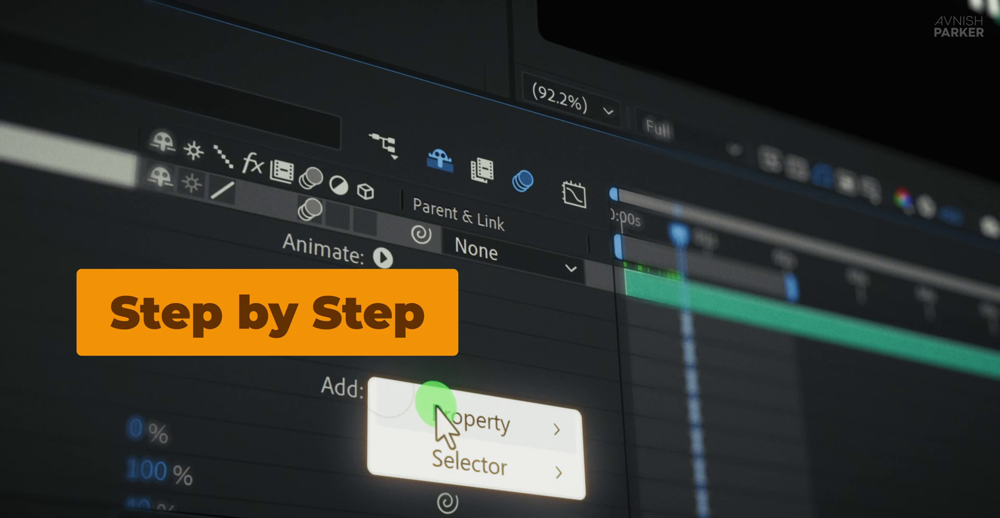
click(469, 419)
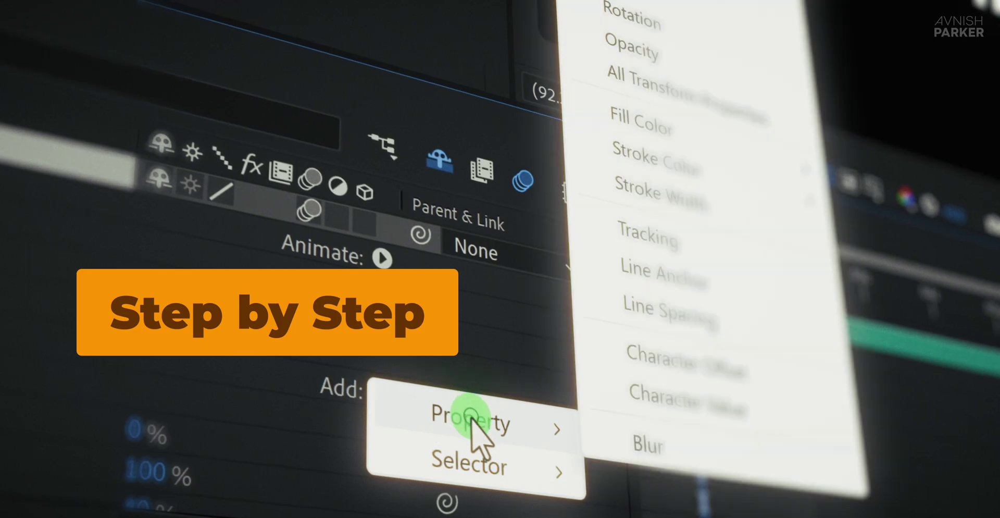
click(690, 68)
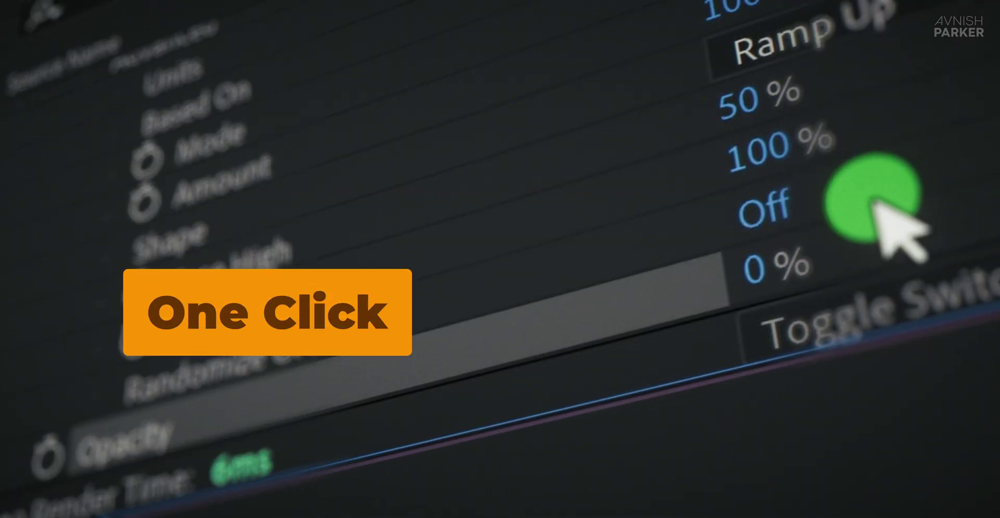
click(765, 214)
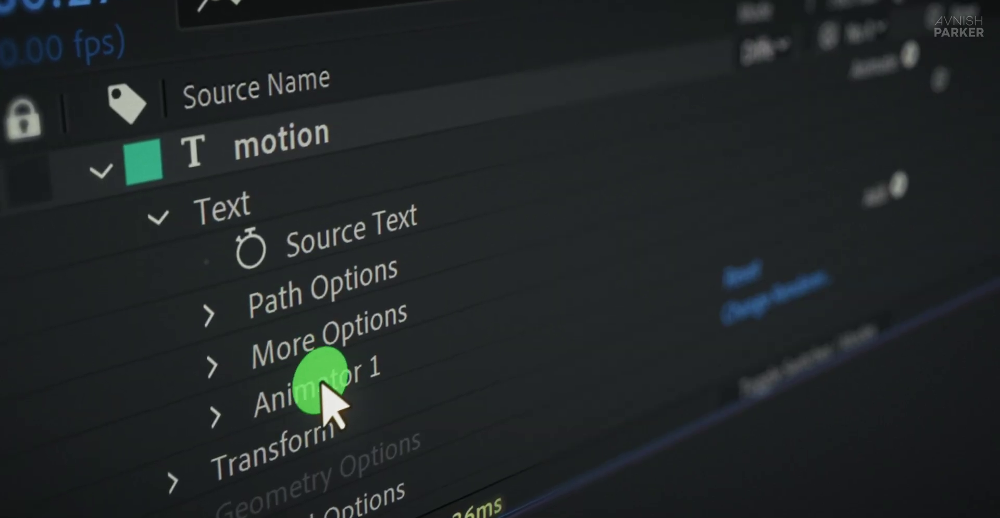
Save the animator as a user preset and select the My First Text Animation preset.
click(323, 388)
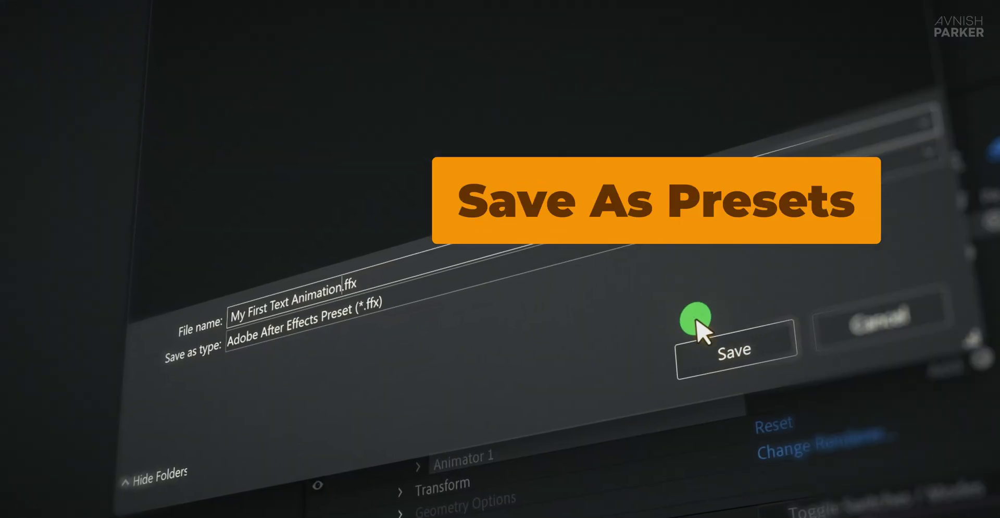
click(703, 333)
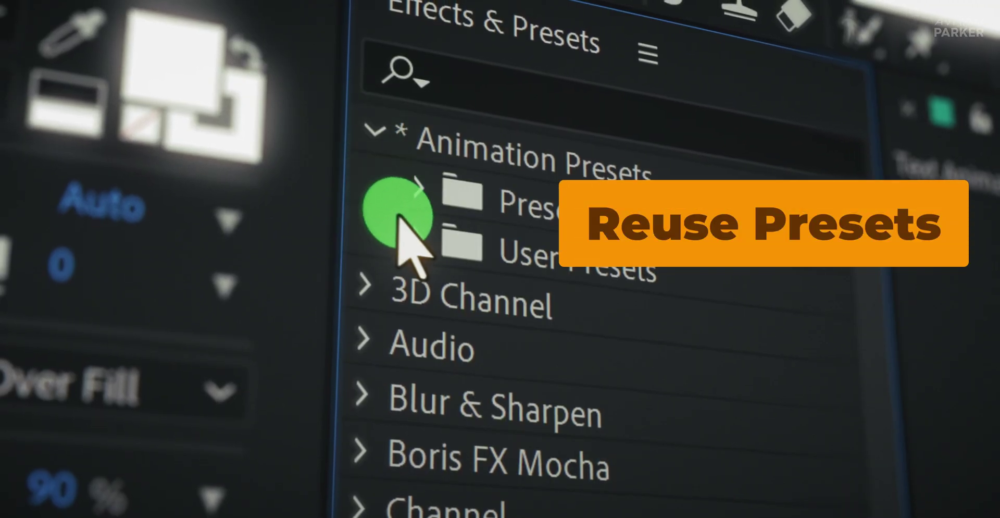
click(417, 237)
click(648, 344)
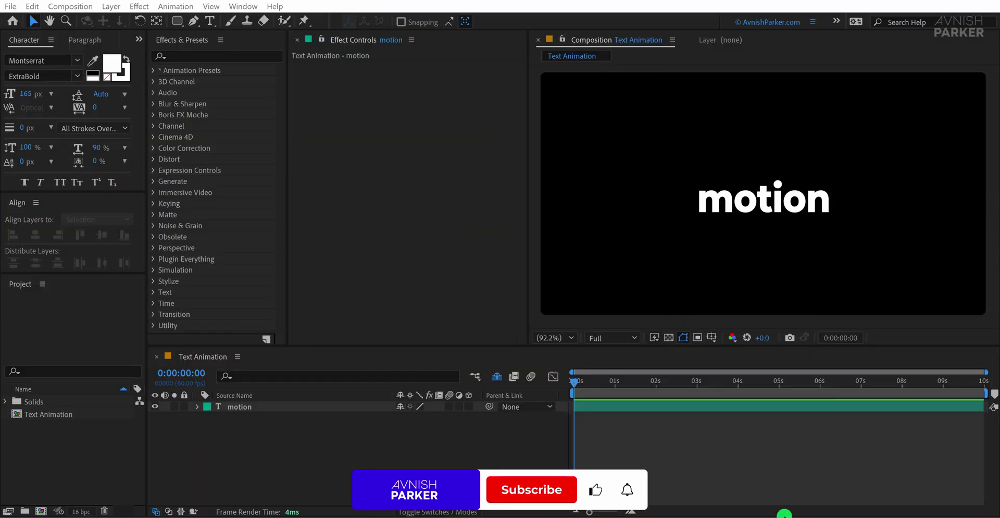
Add a Scale animator to the motion text layer with Scale set to 0%.
click(291, 412)
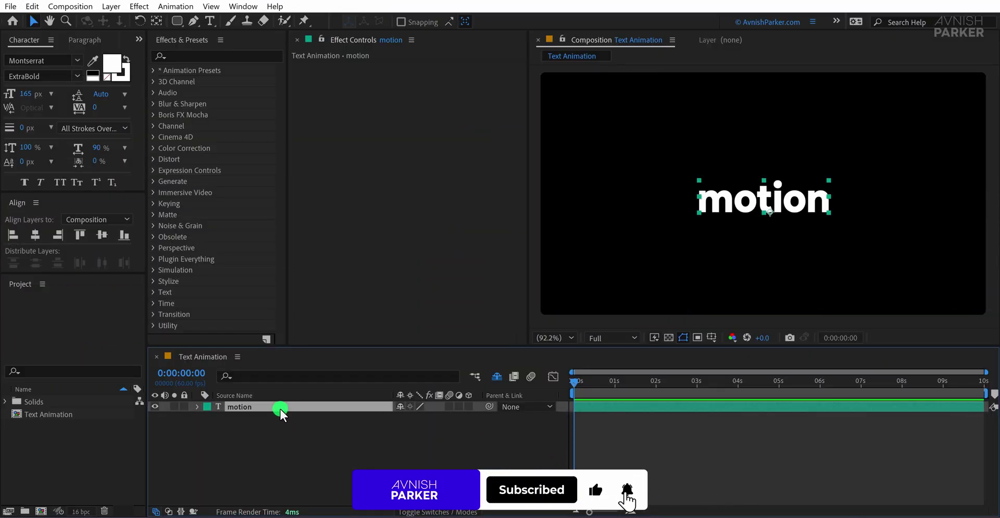
click(192, 405)
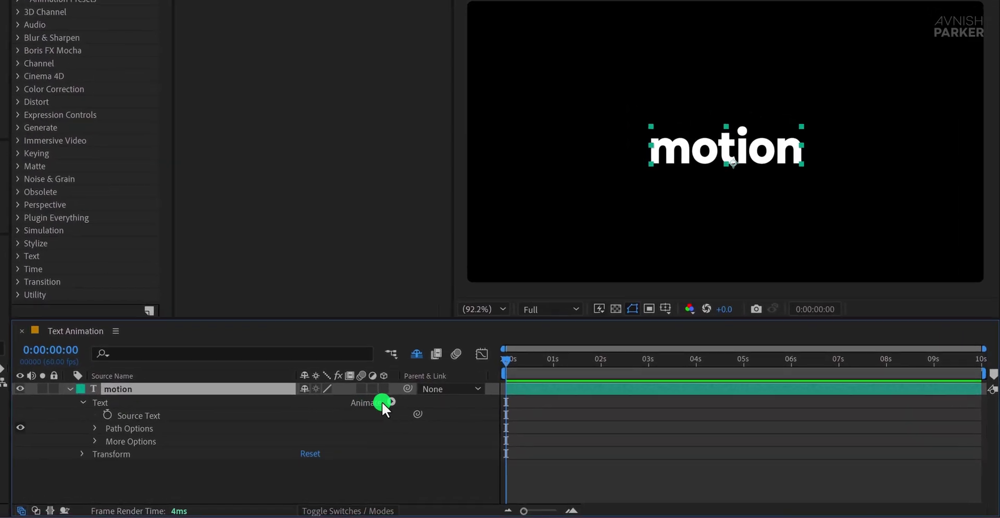
click(468, 415)
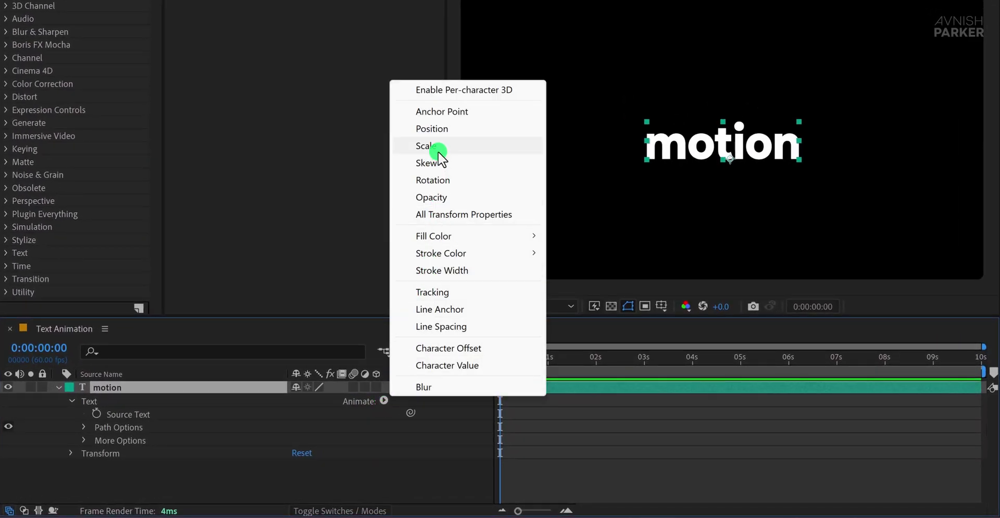
click(430, 147)
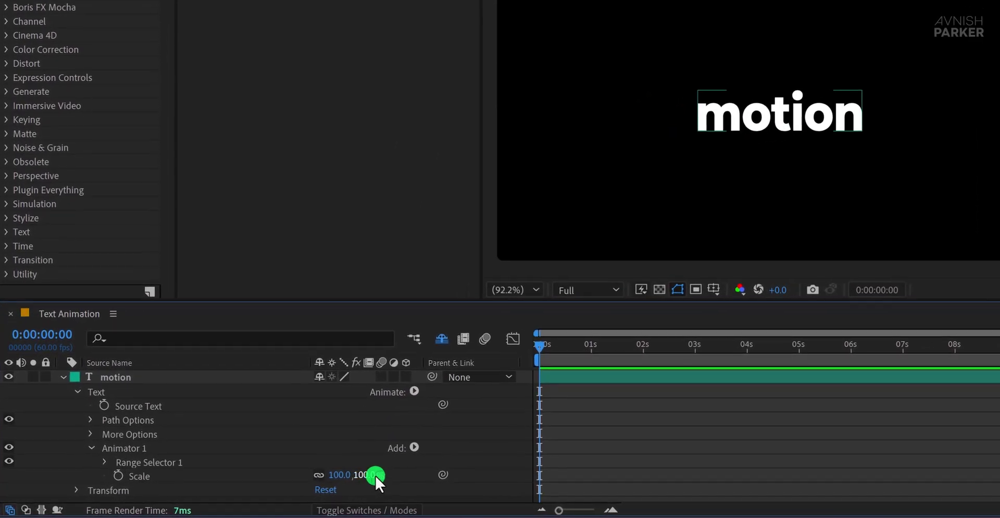
click(343, 477)
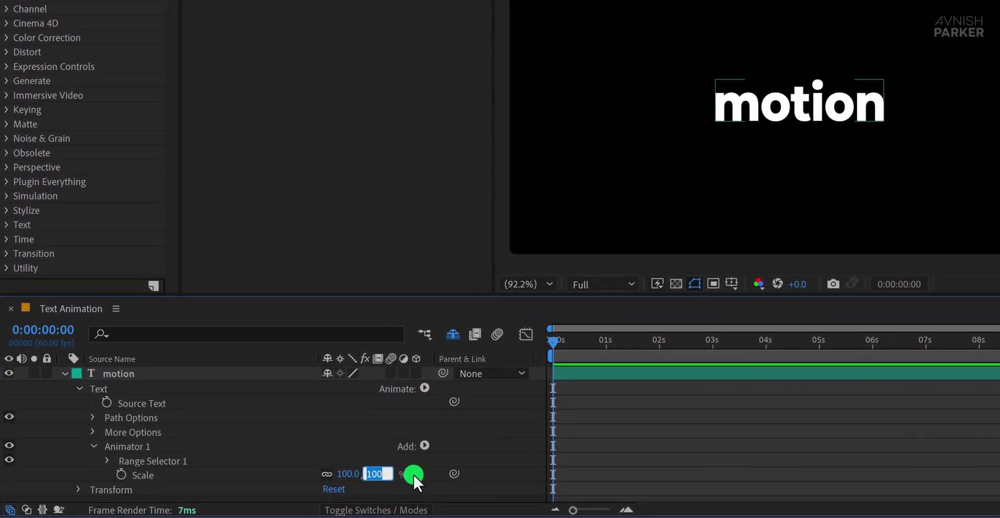
text(0)
key(Return)
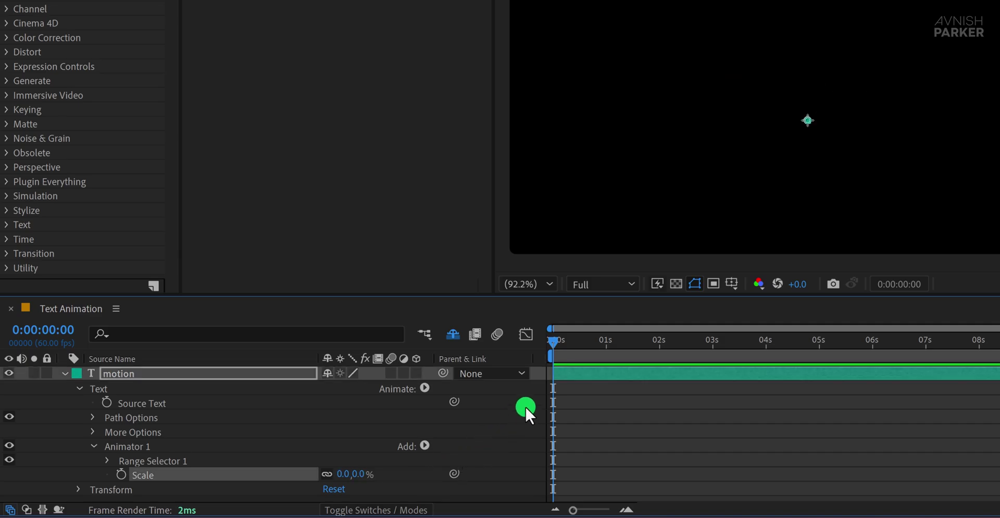
Keyframe Range Selector 1 Offset from -100% at 0s to 100% at about 0:59.
click(108, 460)
click(208, 479)
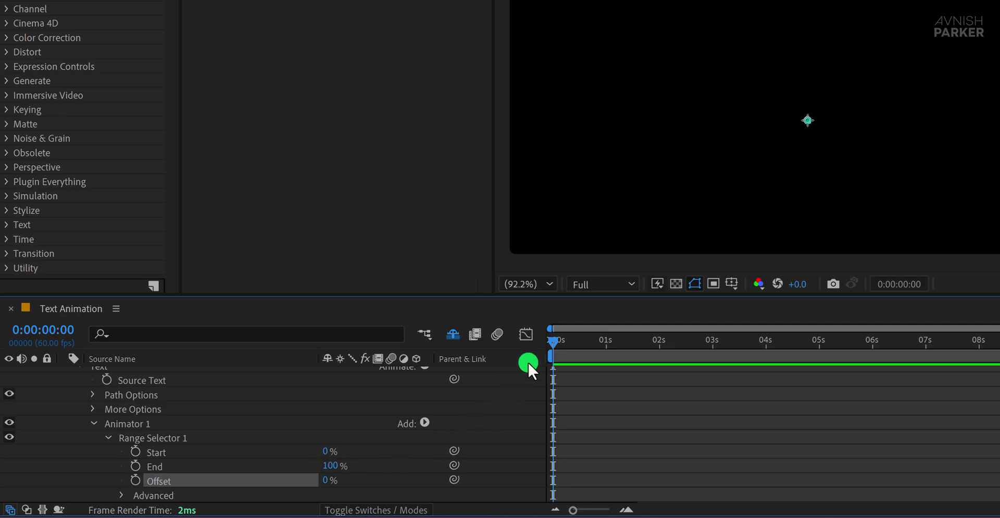
drag(558, 344, 534, 343)
drag(330, 478, 165, 485)
click(135, 480)
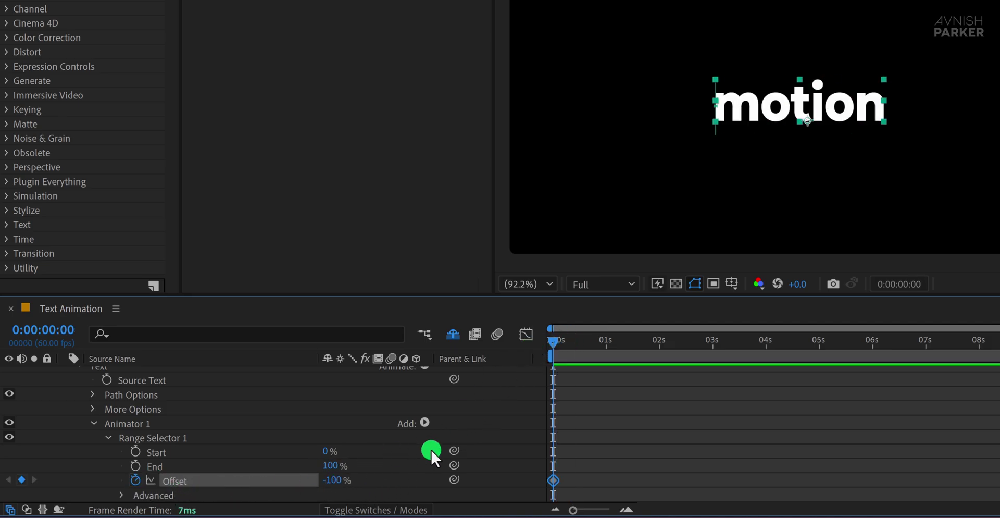
click(604, 343)
drag(336, 479, 530, 477)
Set the range selector shape to Ramp Up with Ease High 50% and Ease Low 100%.
scroll(507, 429, down, 1)
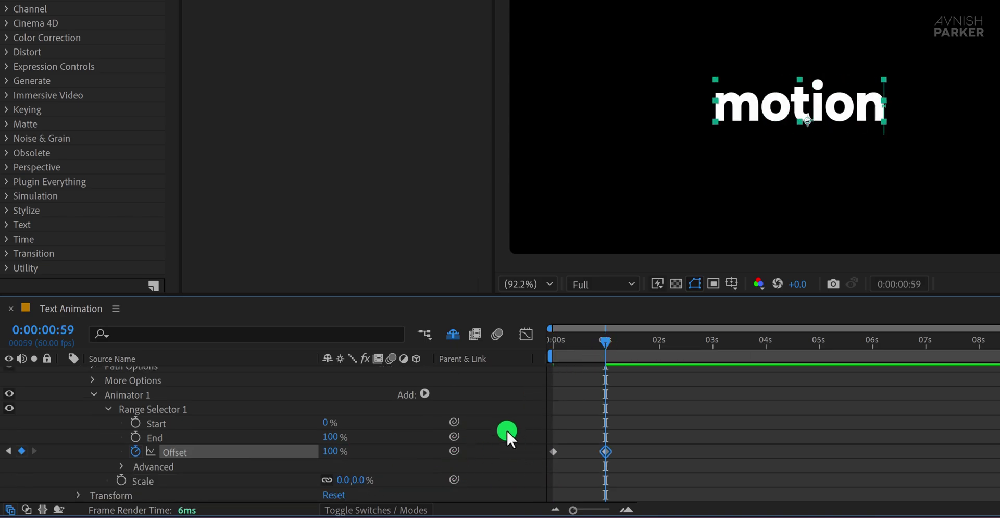
click(123, 465)
scroll(123, 464, down, 3)
click(361, 445)
click(412, 356)
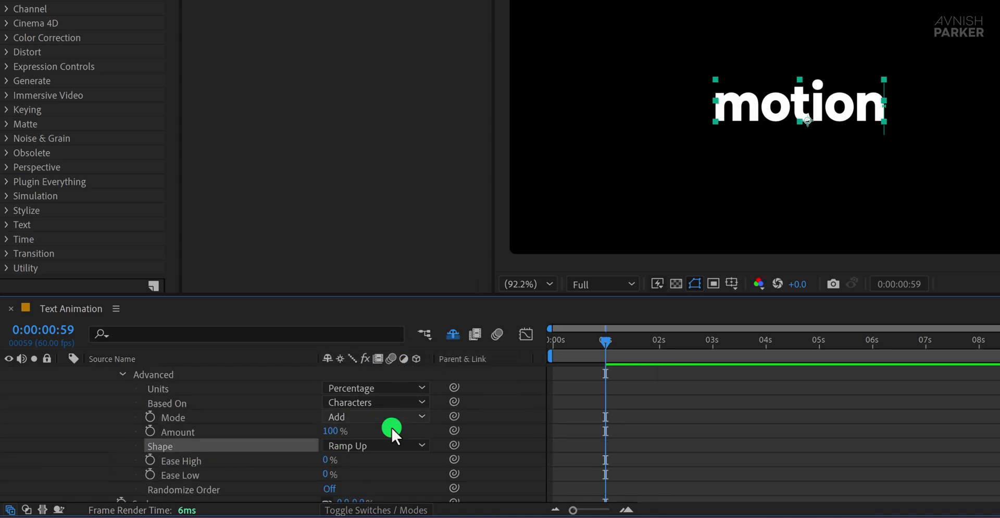
click(325, 461)
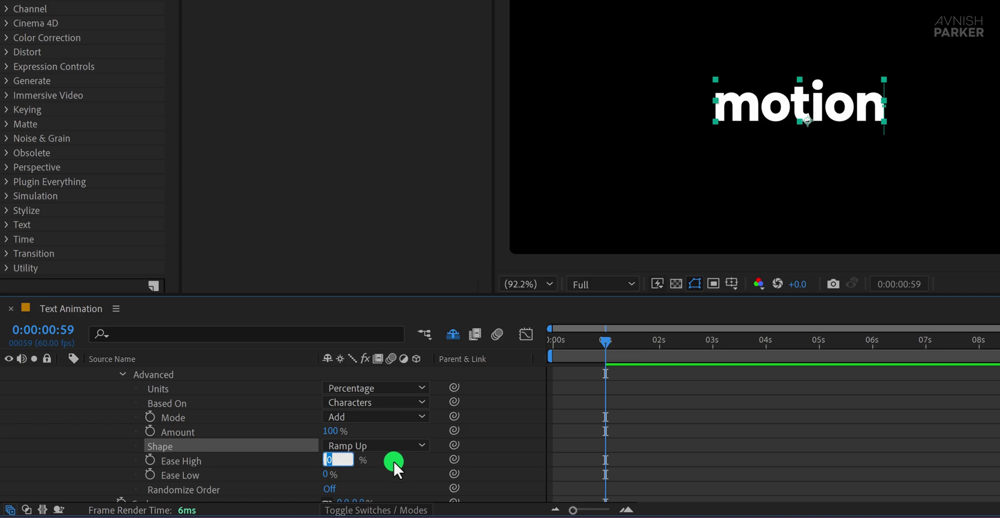
text(50)
key(Tab)
text(100)
key(Return)
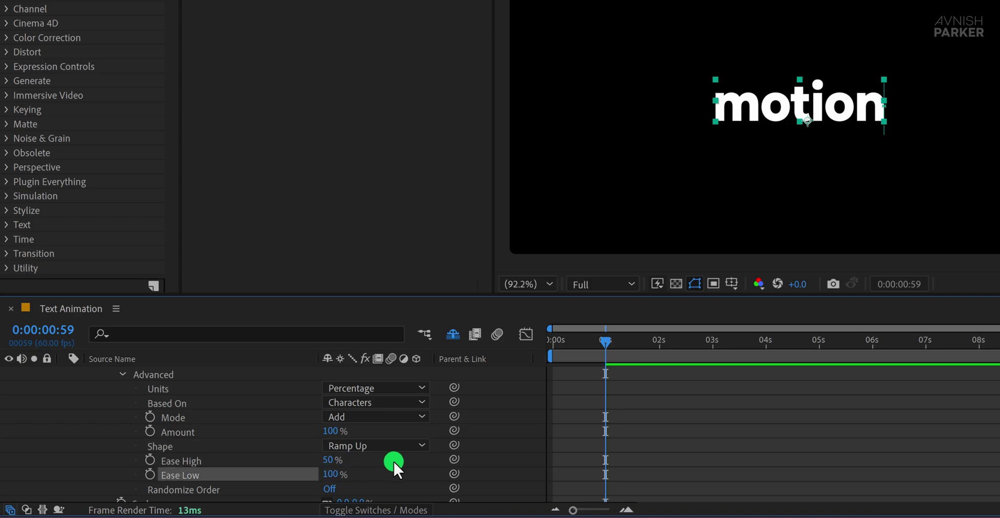
Preview the animation, then enable layer and composition motion blur and preview again.
click(394, 462)
key(space)
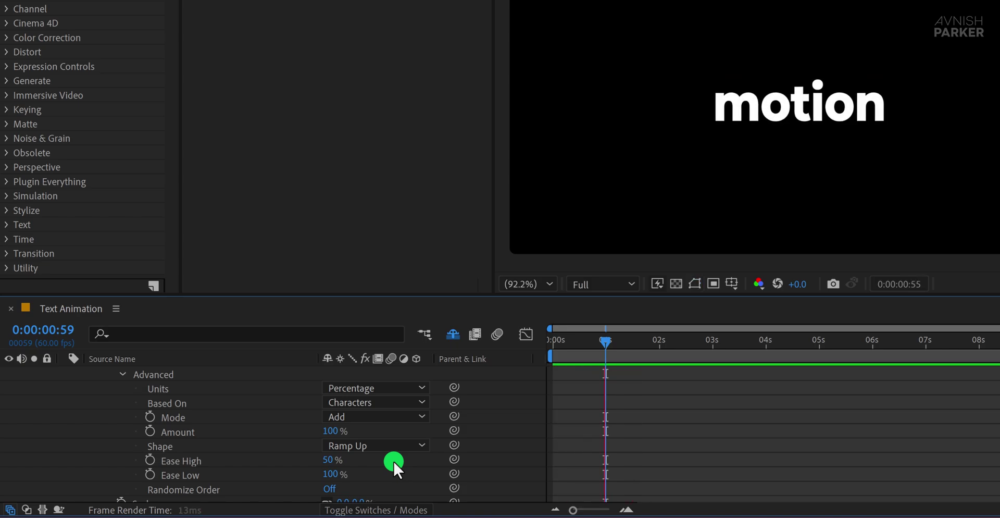
key(space)
scroll(517, 431, up, 5)
click(390, 374)
click(579, 339)
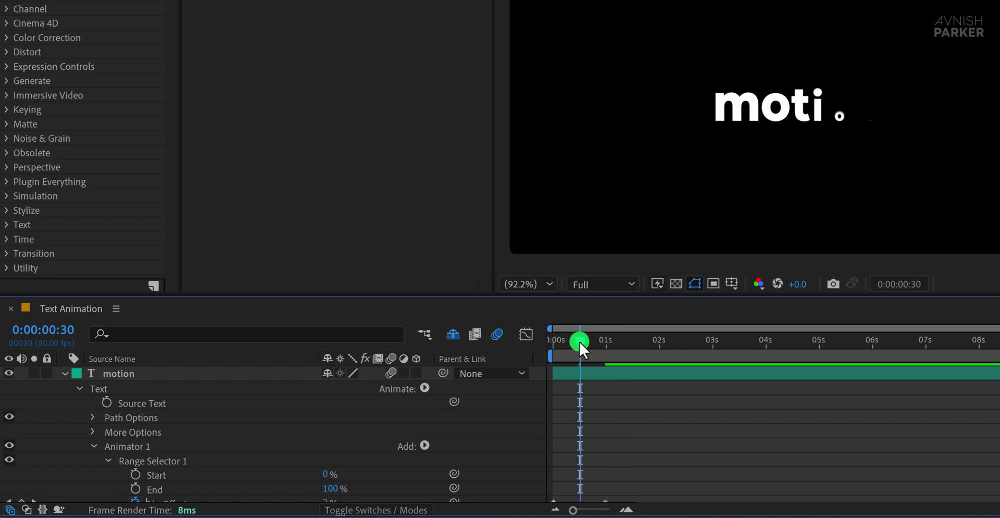
drag(580, 342, 579, 342)
key(space)
key(space)
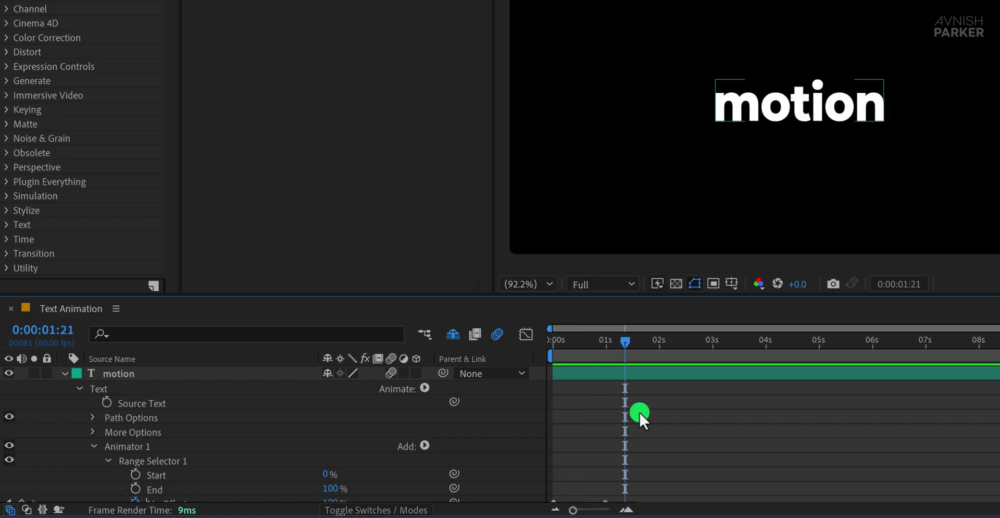
Paste copies of the Offset keyframes at about 4 seconds and time-reverse them.
scroll(743, 445, down, 5)
drag(628, 351, 767, 358)
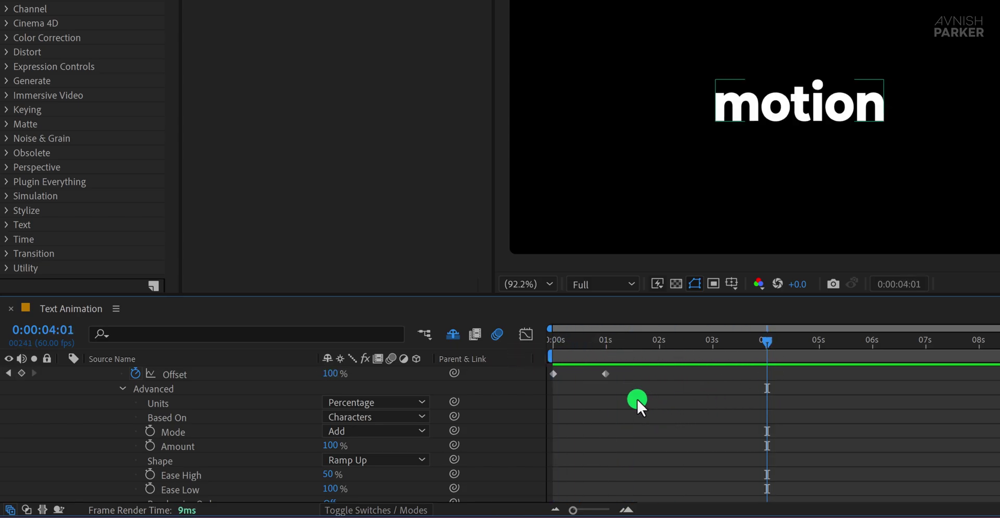
drag(624, 373, 544, 386)
key(ctrl+c)
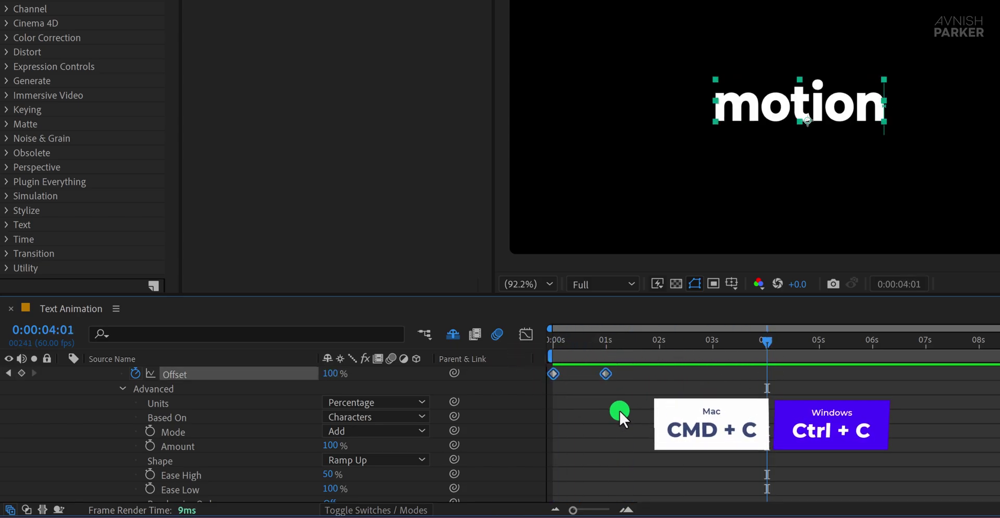
key(ctrl+v)
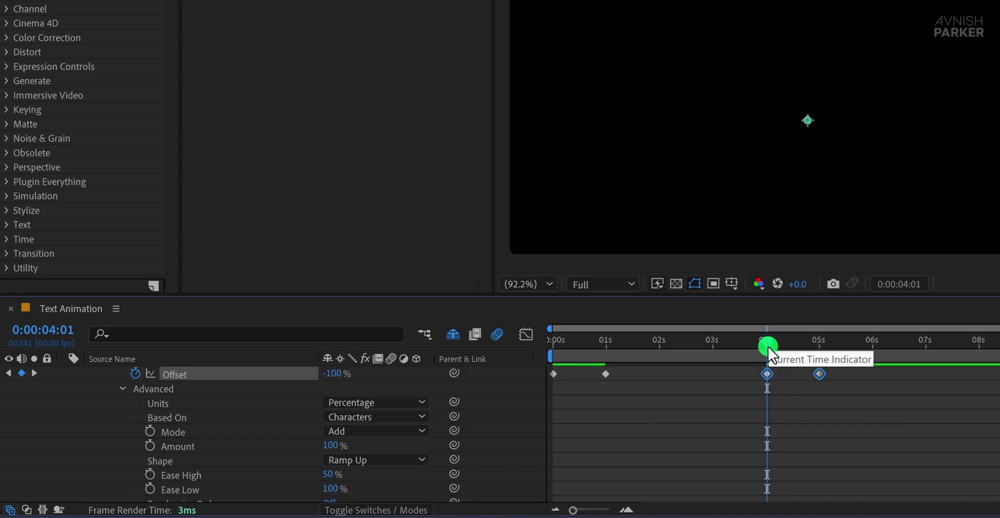
right_click(766, 372)
mouse_move(810, 365)
click(749, 366)
click(736, 407)
End the work area at about 5:16 and preview the full animation.
drag(841, 348, 834, 339)
key(n)
key(space)
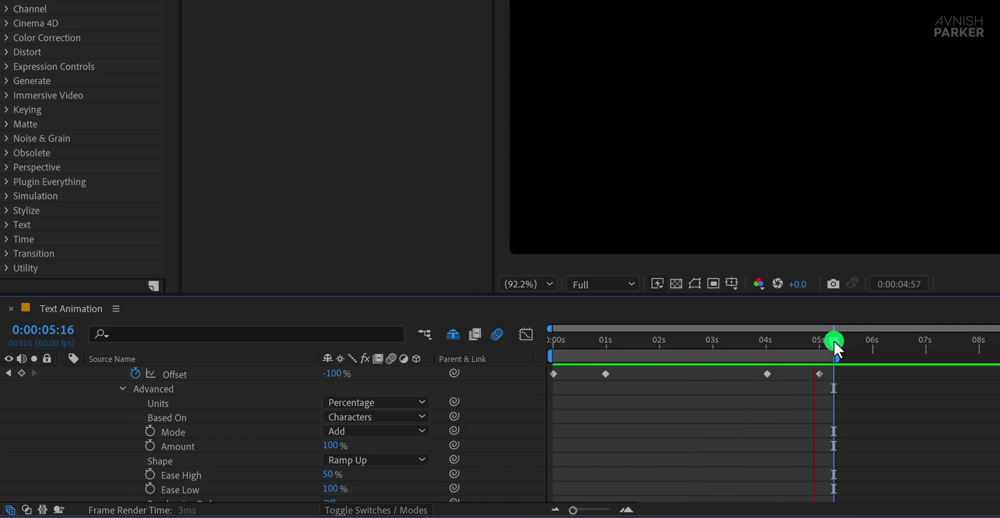
key(space)
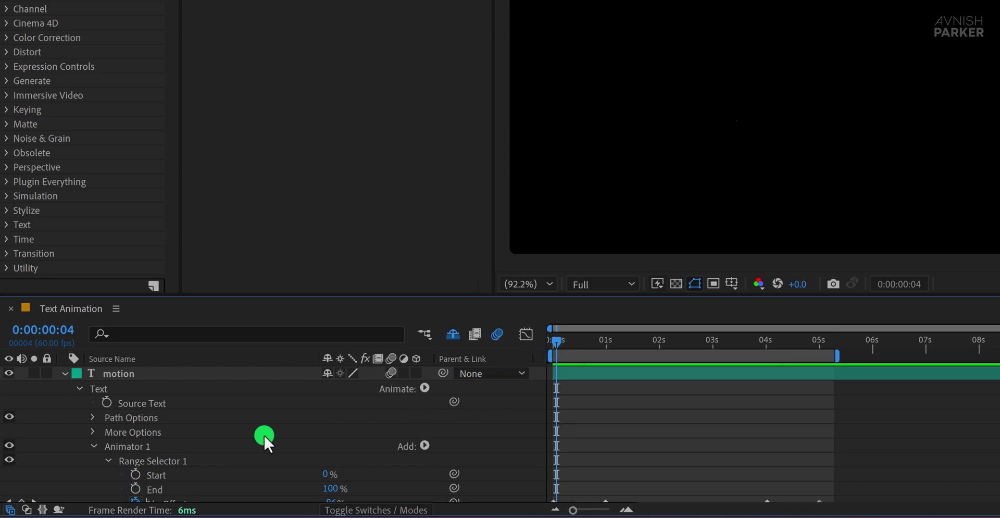
Add a Position property to Animator 1 and set it to 0, 179.
click(134, 446)
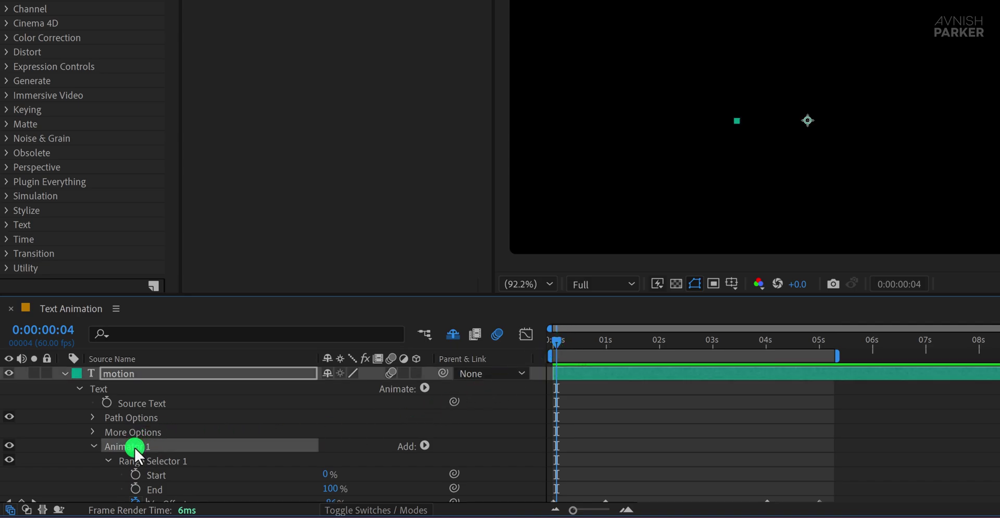
click(79, 461)
scroll(79, 461, down, 2)
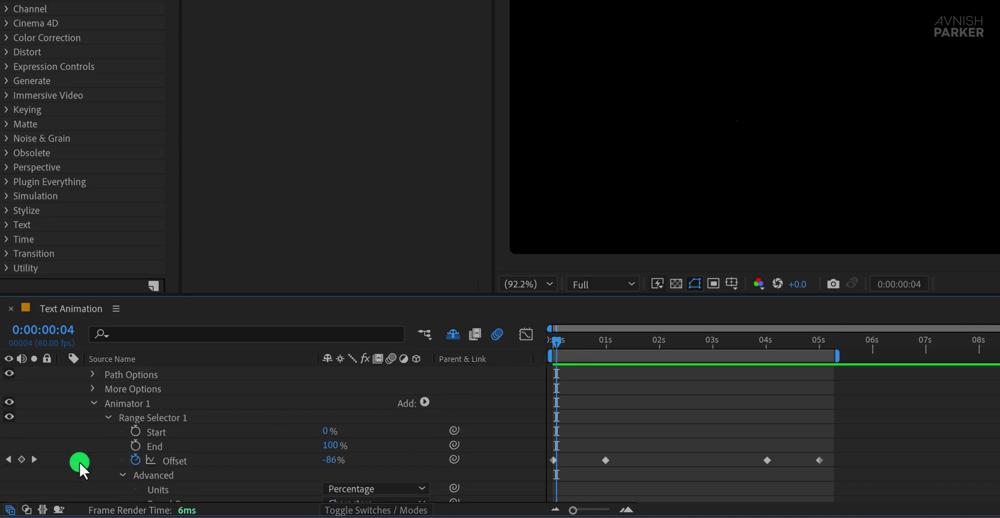
click(423, 404)
mouse_move(423, 405)
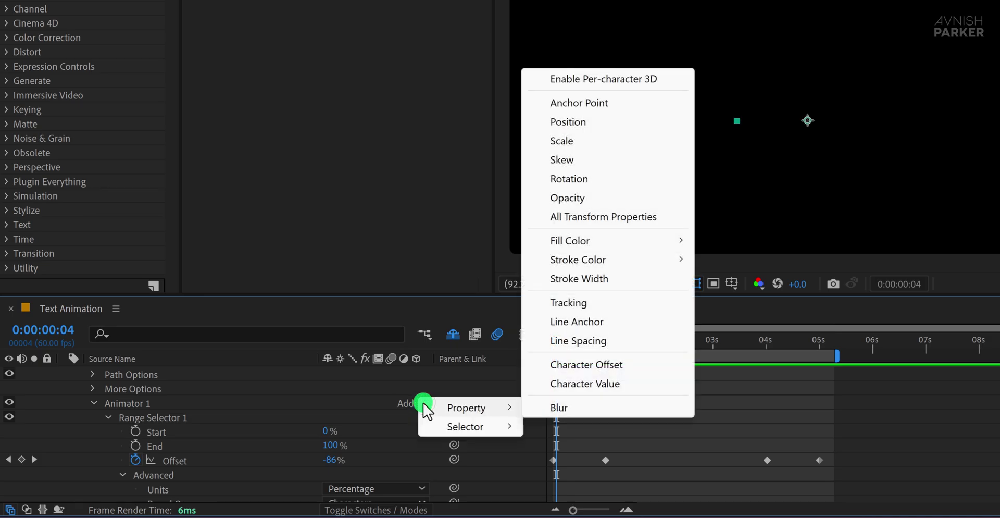
click(604, 122)
click(498, 470)
drag(346, 496, 517, 477)
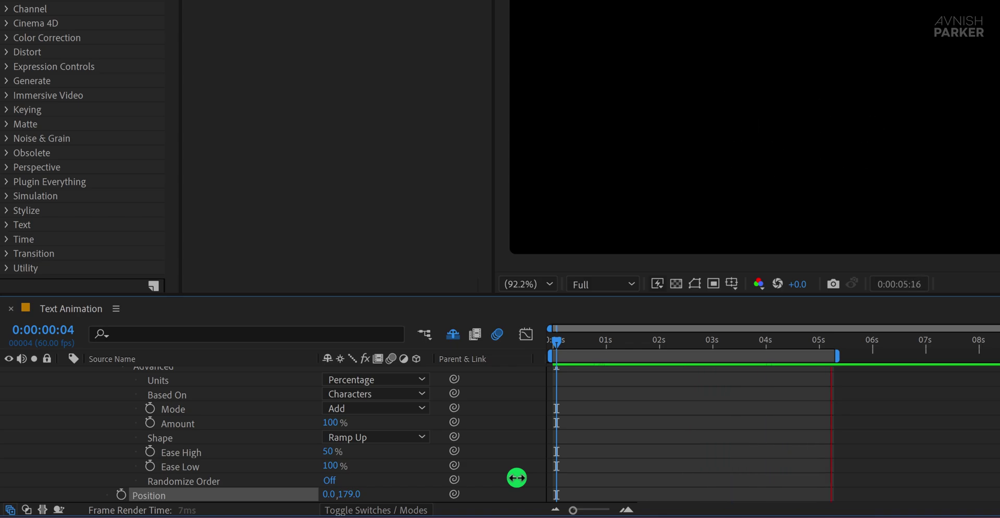
key(space)
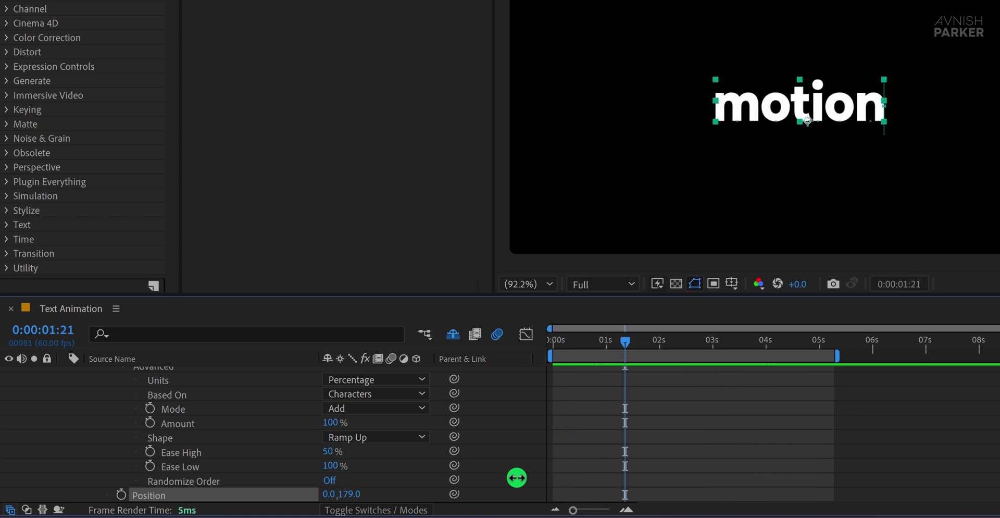
scroll(516, 477, up, 2)
scroll(515, 476, up, 3)
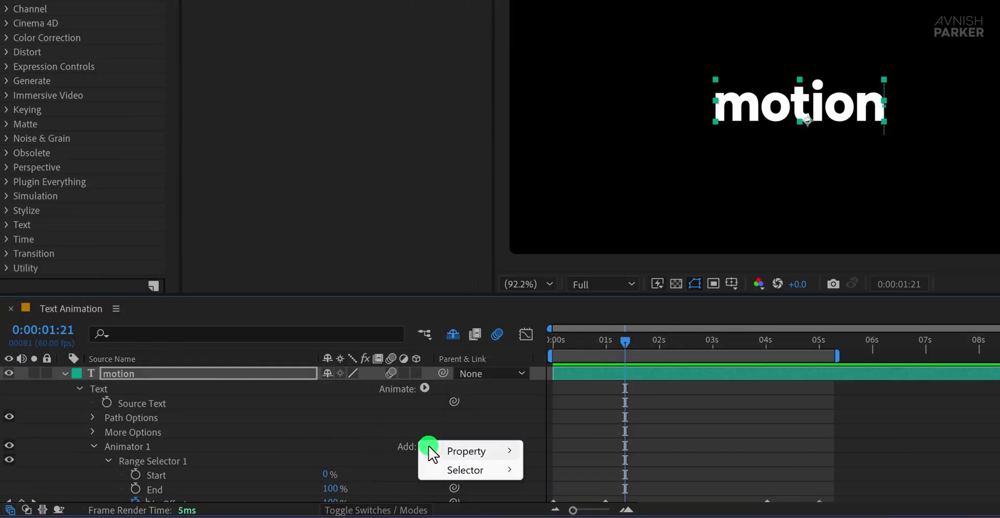
Add a Rotation property to Animator 1 set to 60°.
mouse_move(477, 449)
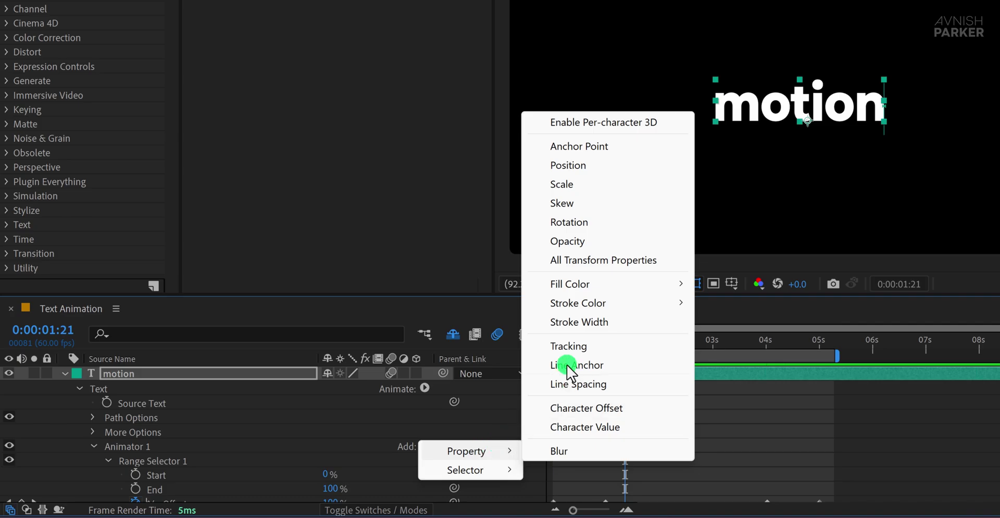
click(592, 223)
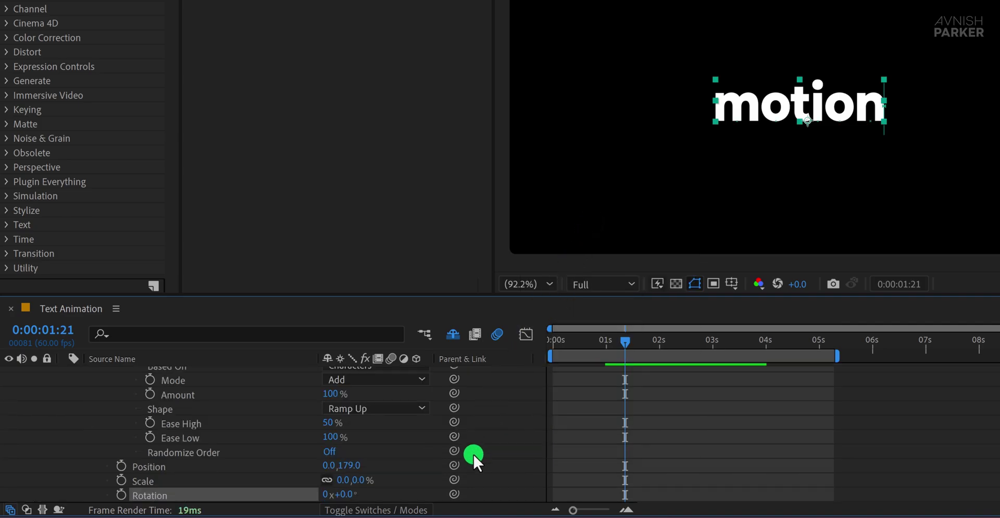
scroll(473, 452, down, 1)
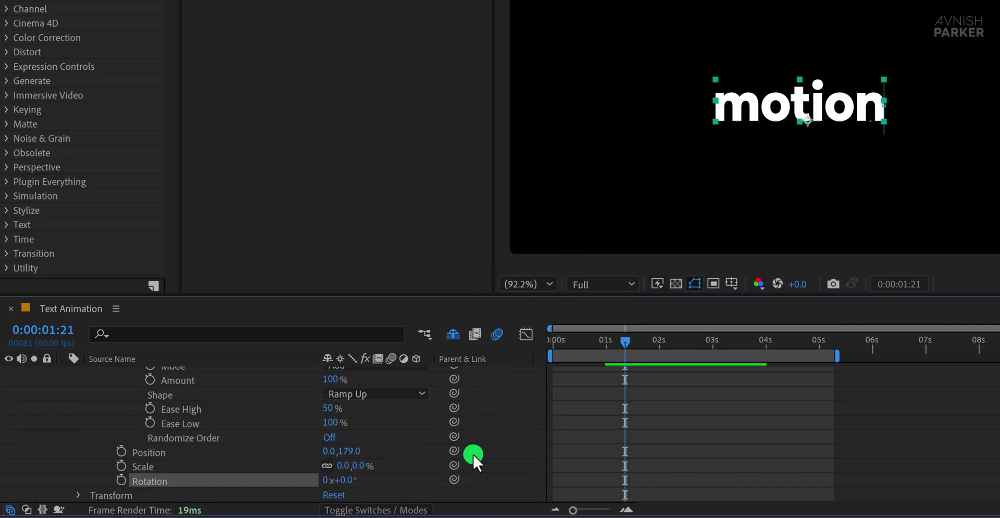
click(341, 479)
text(60)
key(Return)
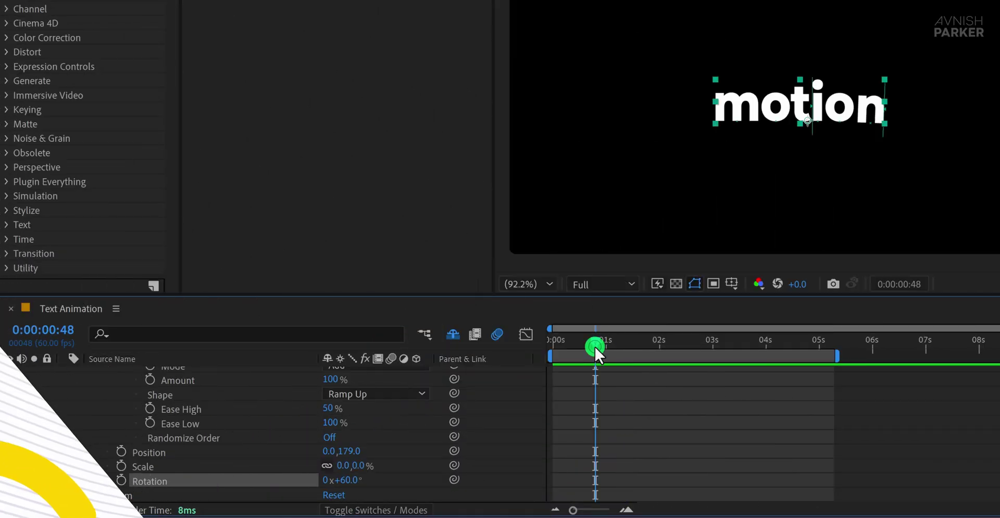
Duplicate Animator 1 as Animator 2 and set its Position Y to -150.
drag(594, 345, 611, 348)
scroll(495, 477, up, 4)
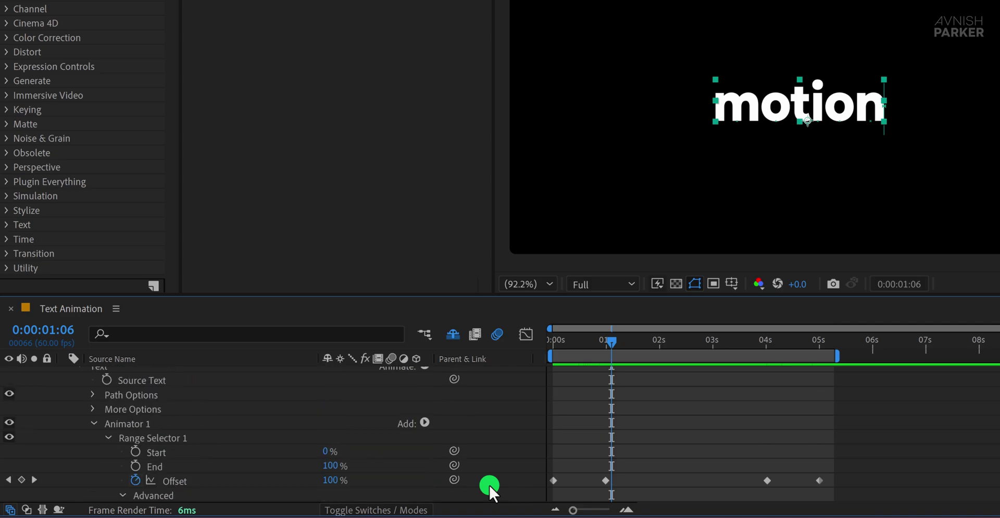
click(142, 424)
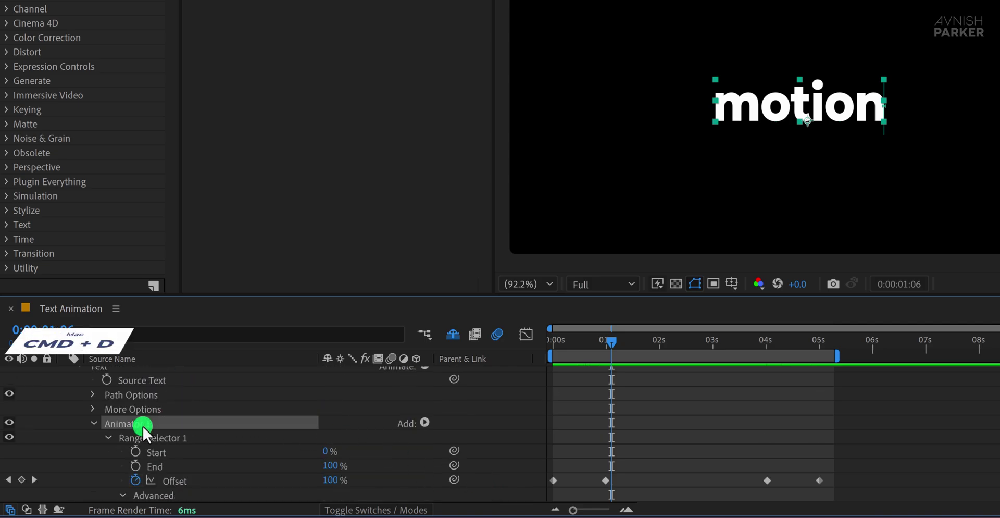
key(ctrl+d)
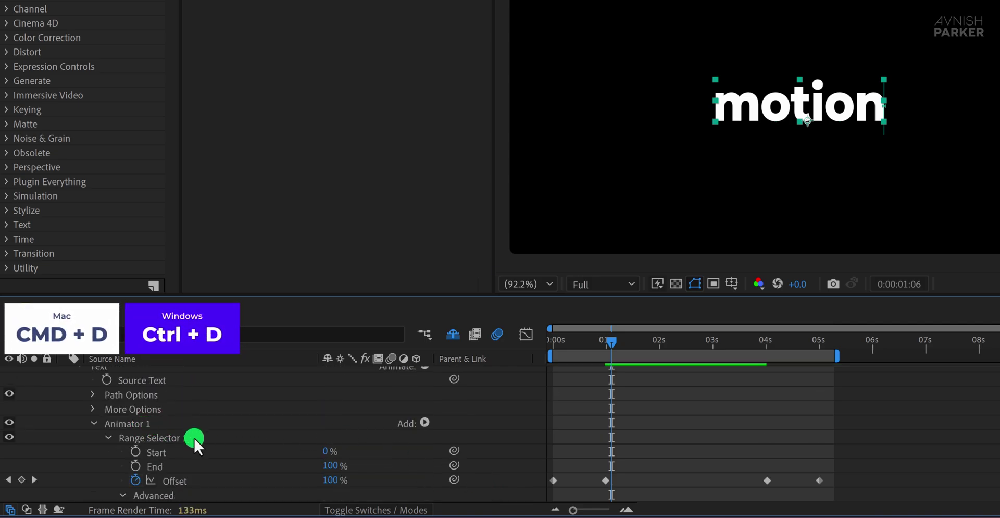
scroll(193, 436, down, 5)
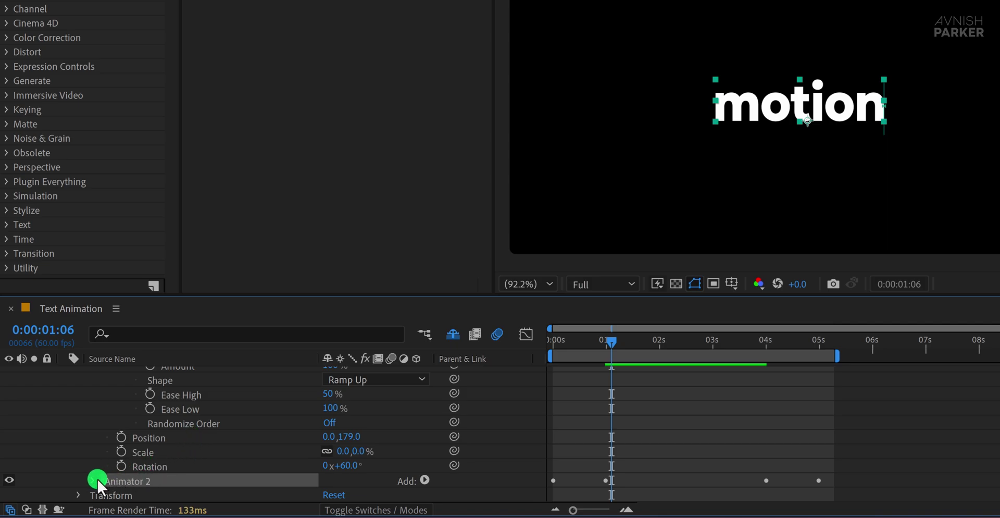
click(96, 479)
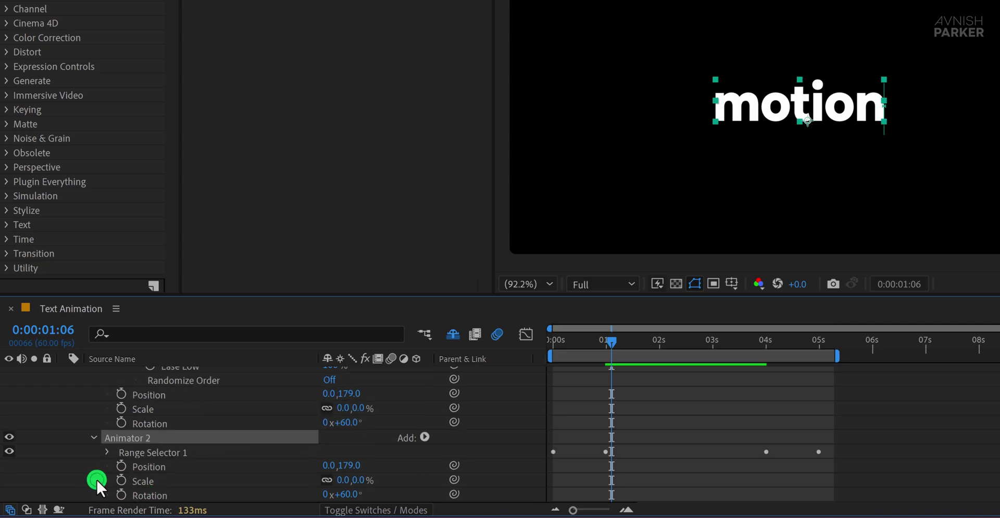
click(341, 466)
text(-150)
key(Return)
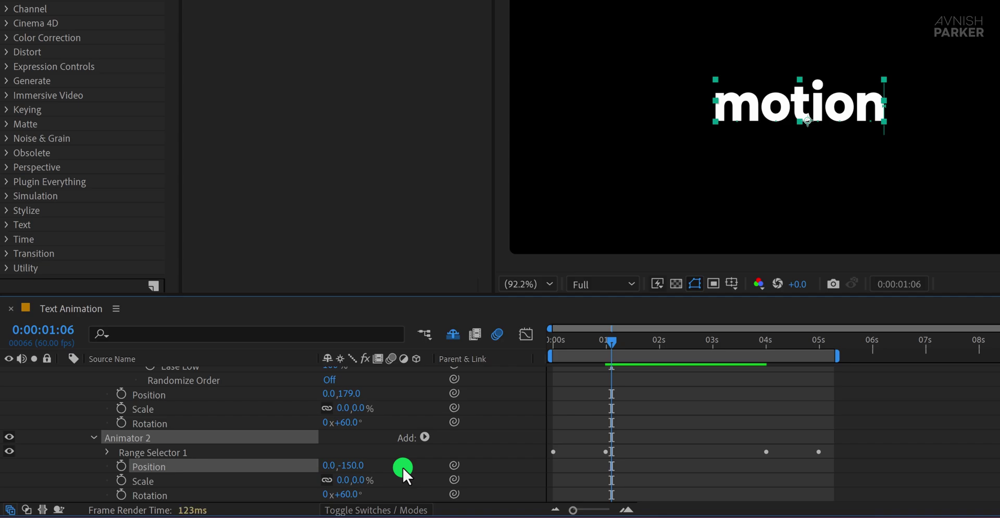
Delete the Scale and Rotation properties from Animator 2.
click(158, 480)
key(Delete)
click(157, 482)
key(Delete)
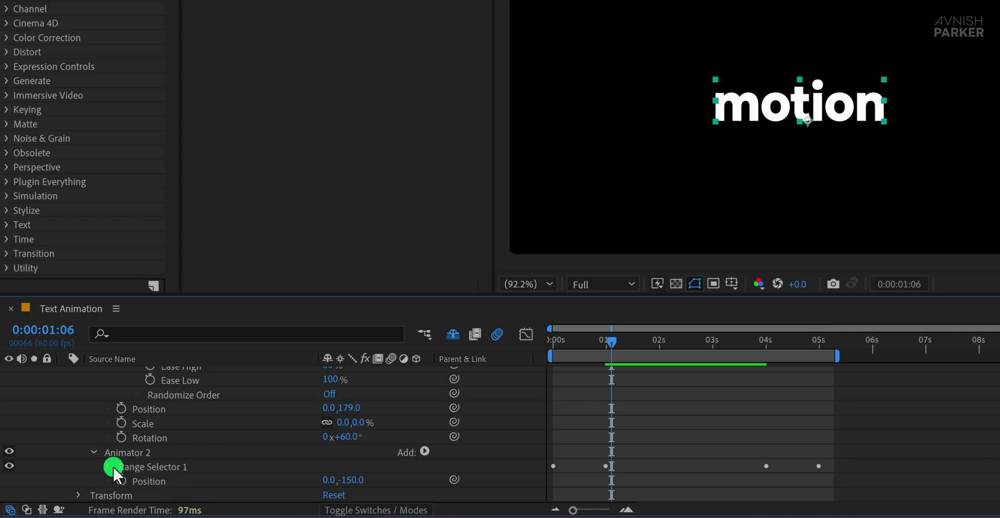
Shift Animator 2's first two Offset keyframes later and preview the combined animation.
click(109, 466)
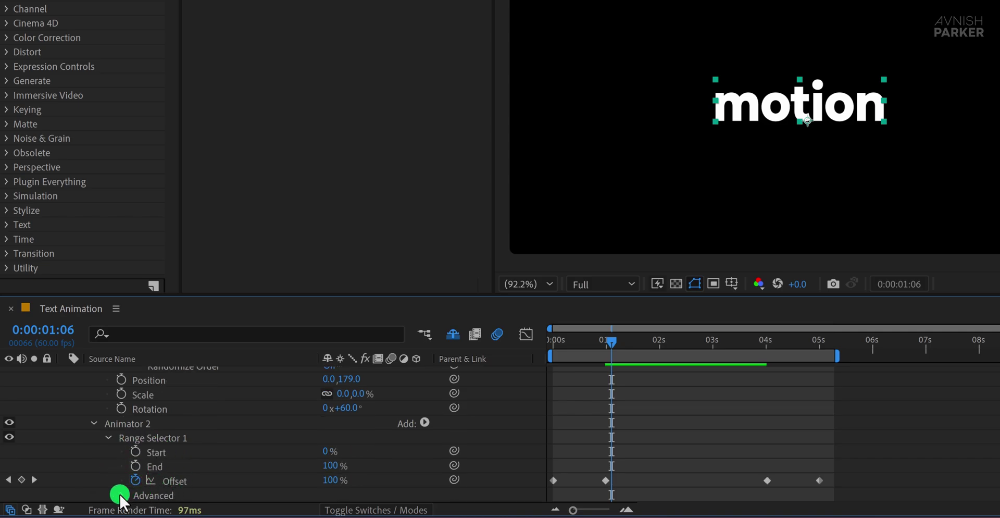
click(120, 493)
scroll(219, 453, down, 2)
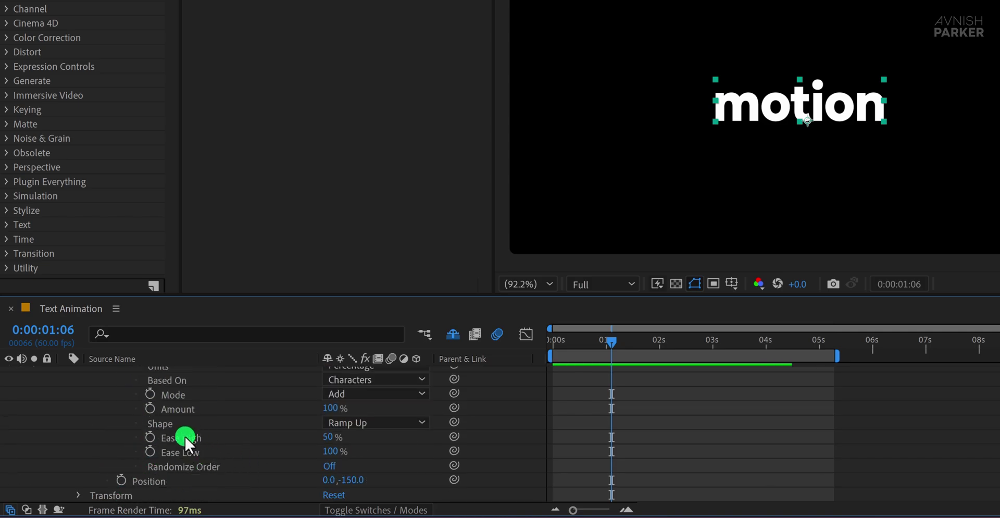
click(185, 436)
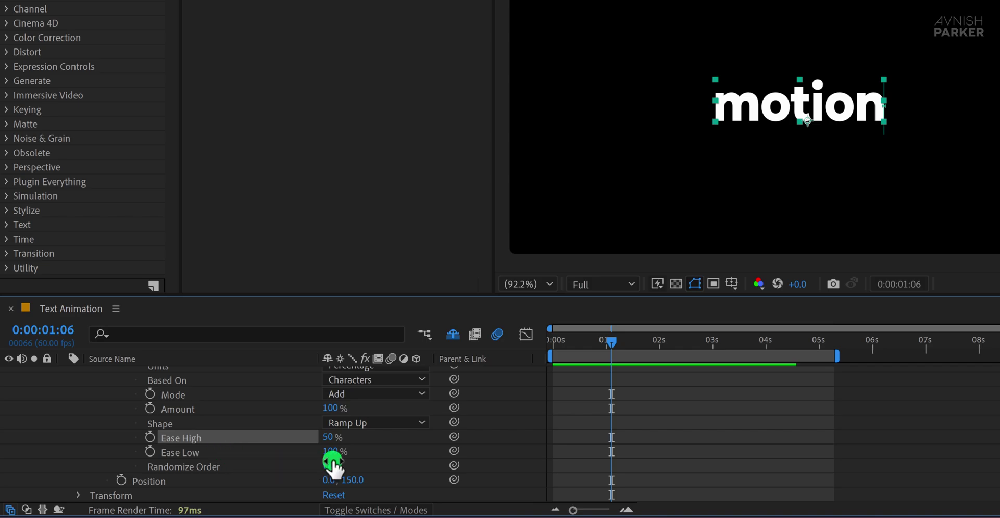
scroll(574, 440, up, 4)
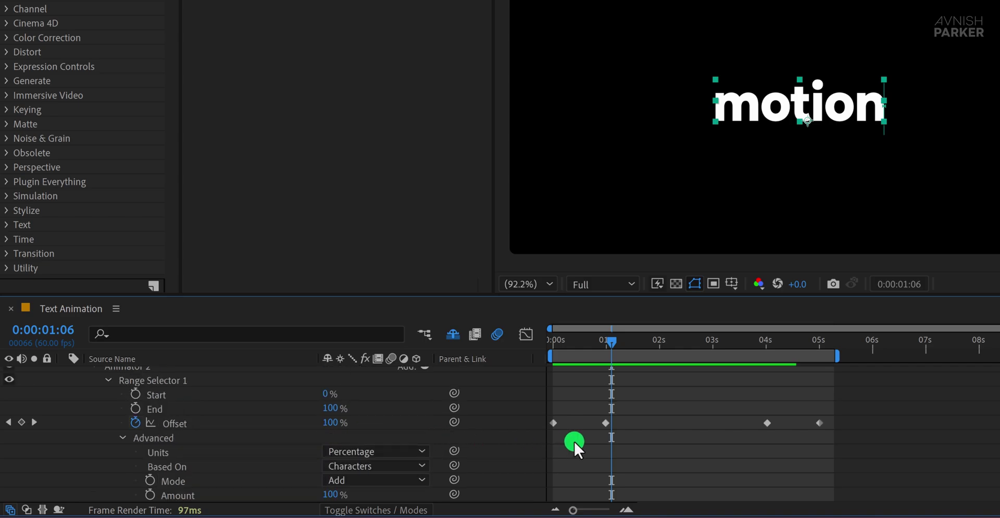
drag(642, 413, 573, 429)
click(680, 447)
key(space)
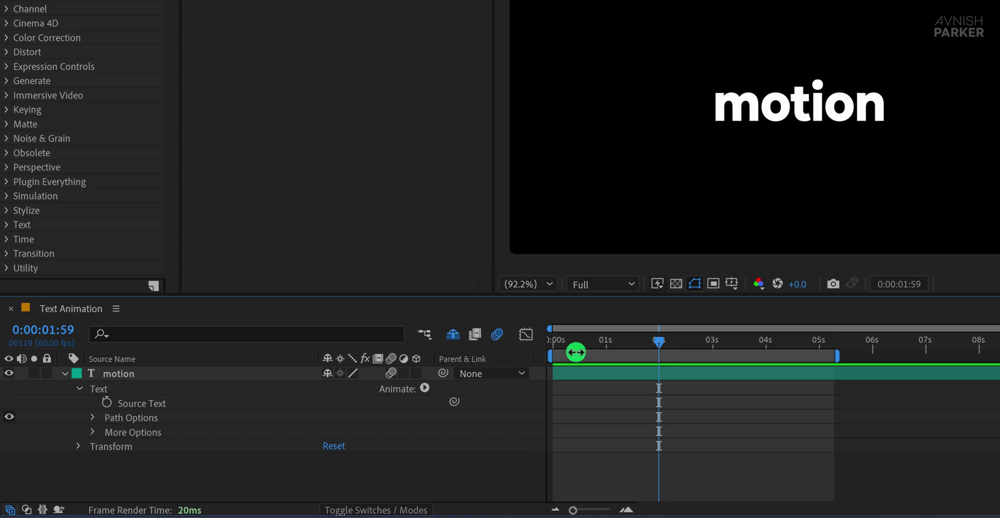
Add a Blur animator to the text with blur set to 52, 52.
drag(575, 352, 640, 355)
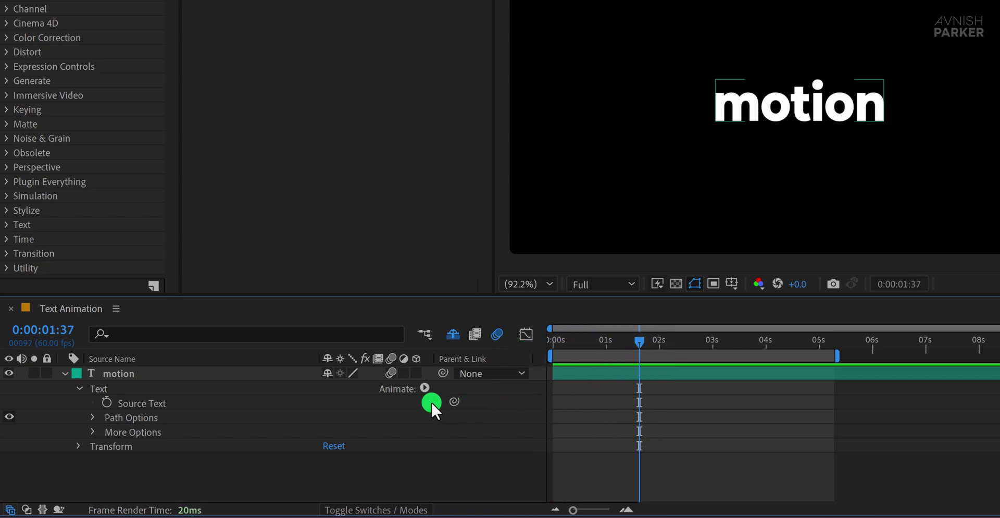
click(424, 388)
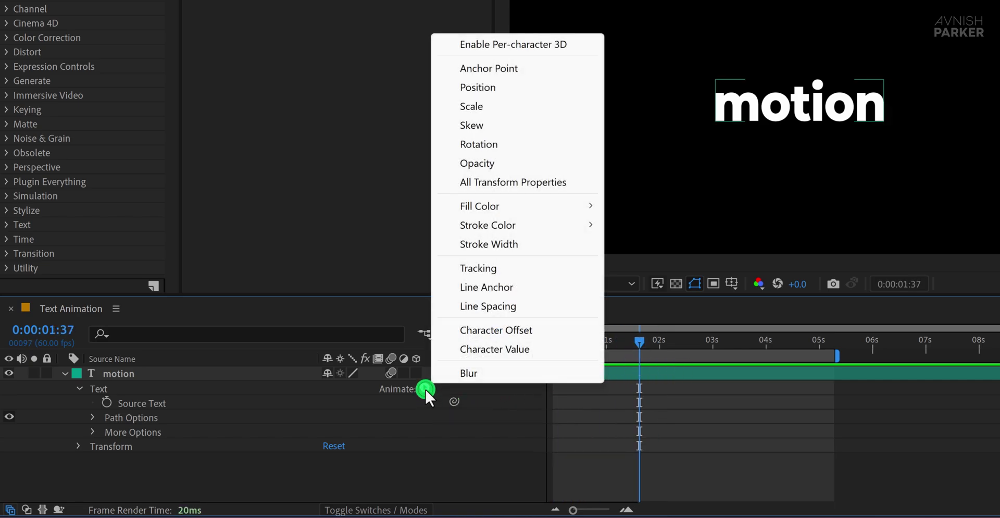
click(512, 374)
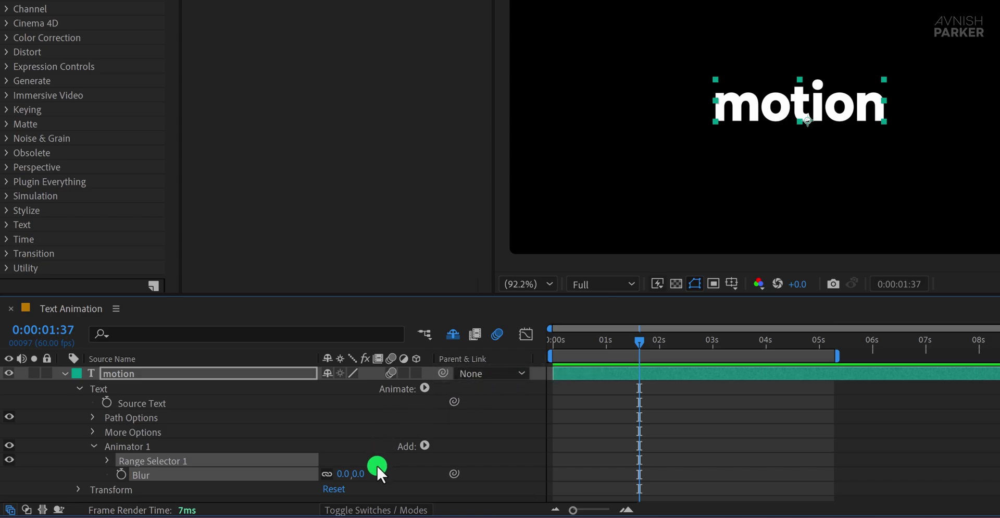
drag(361, 474, 407, 476)
click(151, 438)
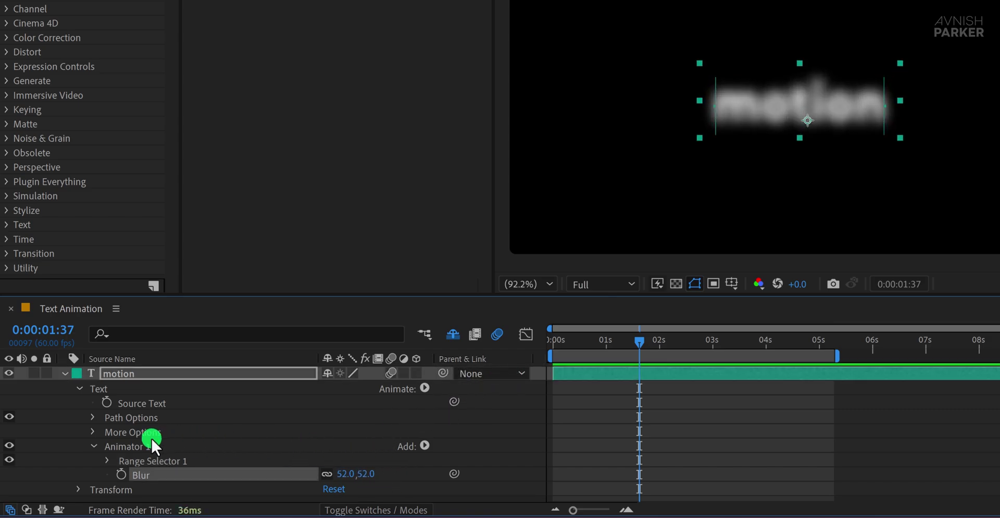
Keyframe the blur range selector's Offset at -100% at 0s.
click(107, 461)
click(158, 481)
click(333, 483)
drag(327, 482, 185, 481)
drag(639, 341, 546, 346)
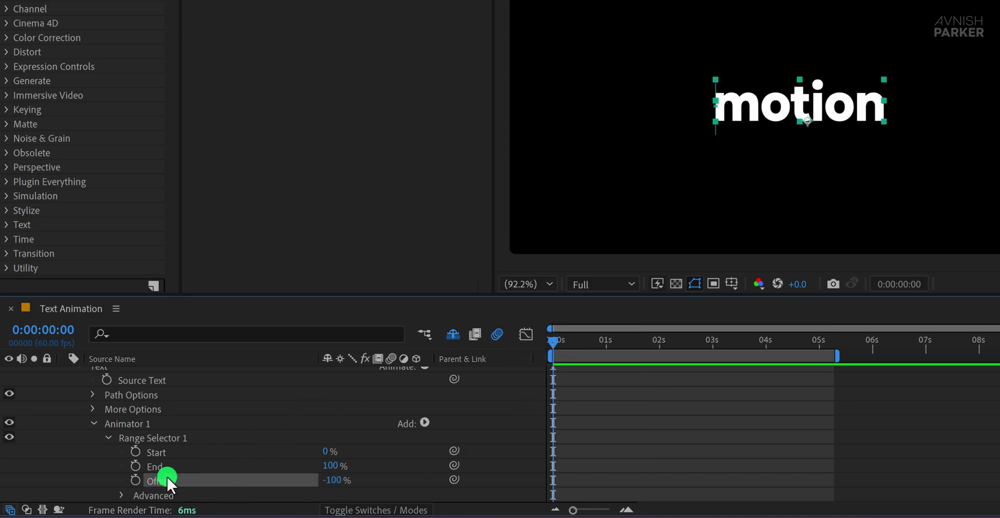
click(135, 480)
click(603, 345)
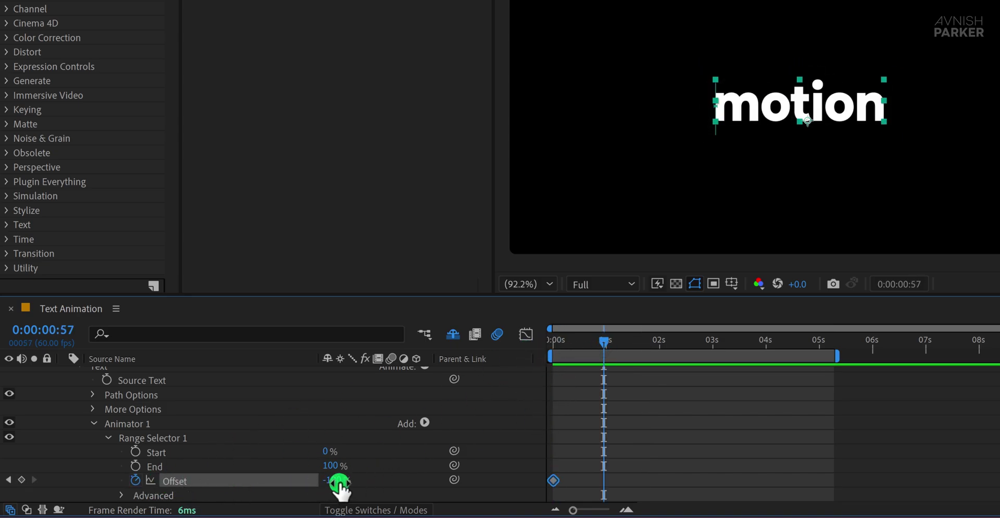
Set the selector shape to Ramp Up, Ease High 50, Ease Low 100, and preview.
scroll(174, 462, down, 1)
click(120, 464)
scroll(121, 462, down, 3)
click(344, 446)
click(402, 354)
click(326, 460)
text(50)
key(Tab)
text(100)
key(Return)
key(space)
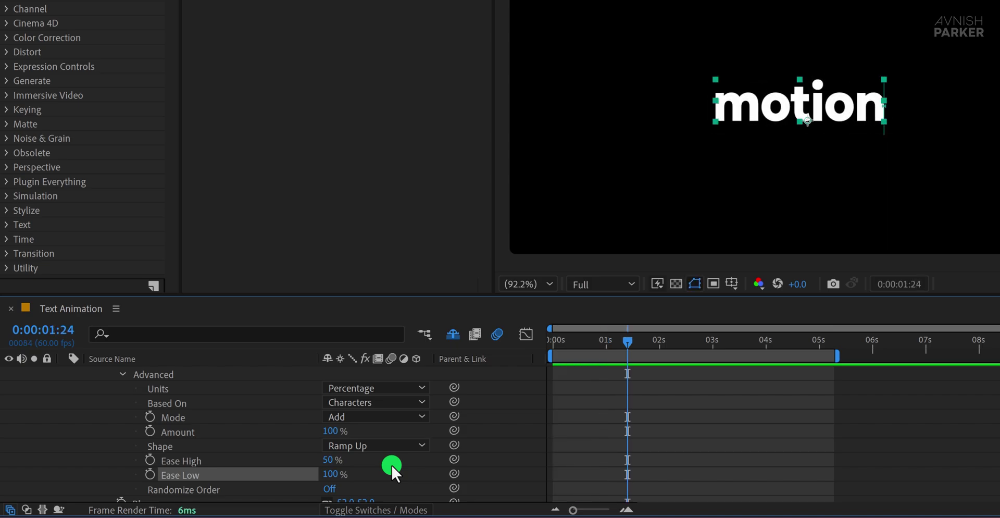
drag(561, 343, 534, 354)
Add an Opacity property set to 0% to the animator and preview the fade-in.
scroll(508, 432, up, 2)
scroll(508, 432, up, 3)
click(428, 443)
click(480, 450)
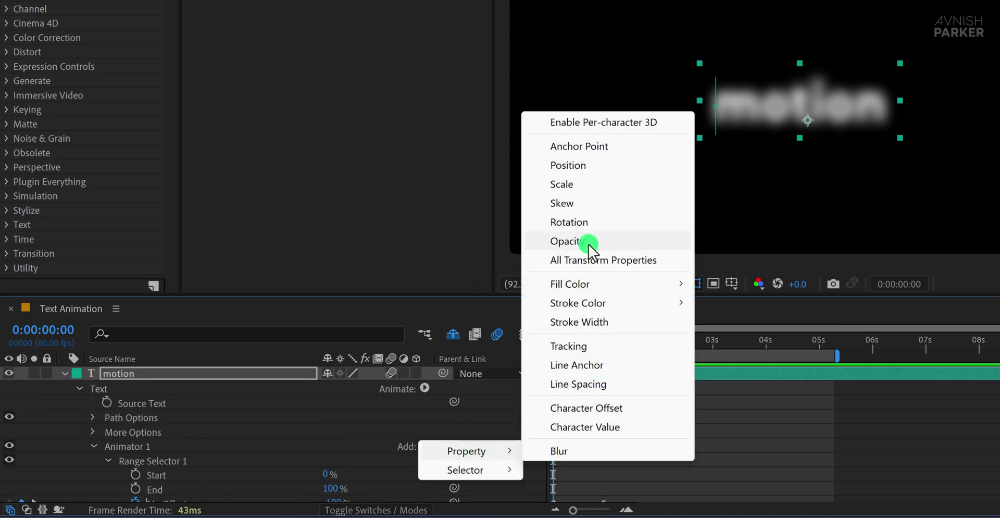
click(587, 242)
click(333, 494)
text(0)
key(Return)
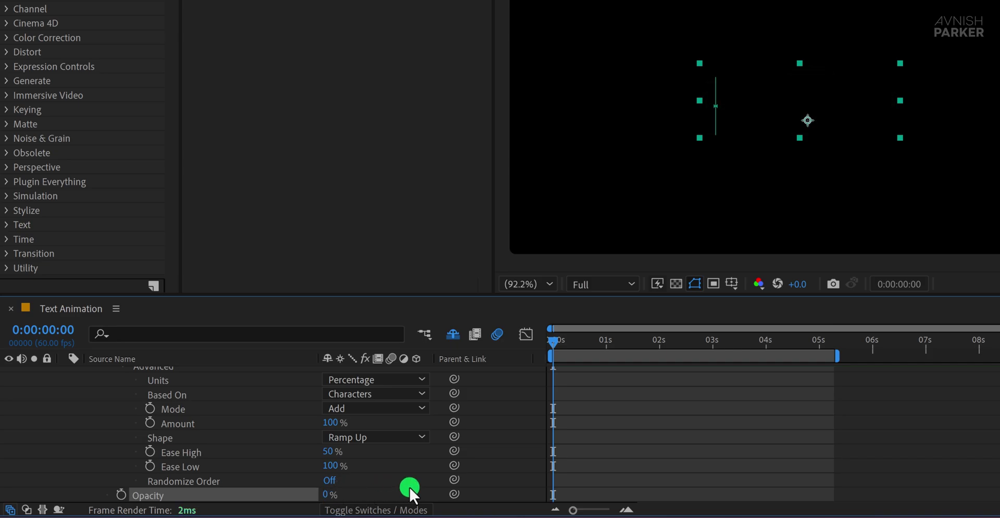
key(space)
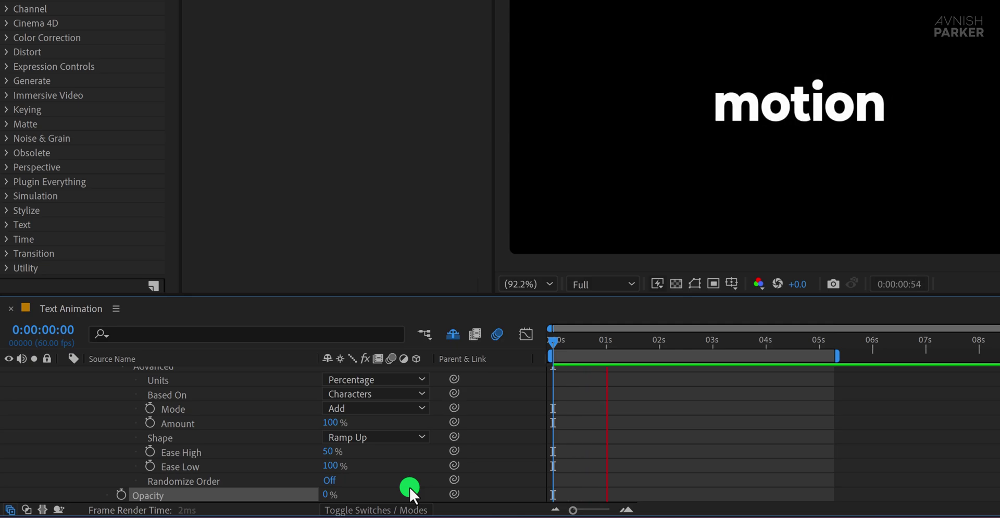
key(space)
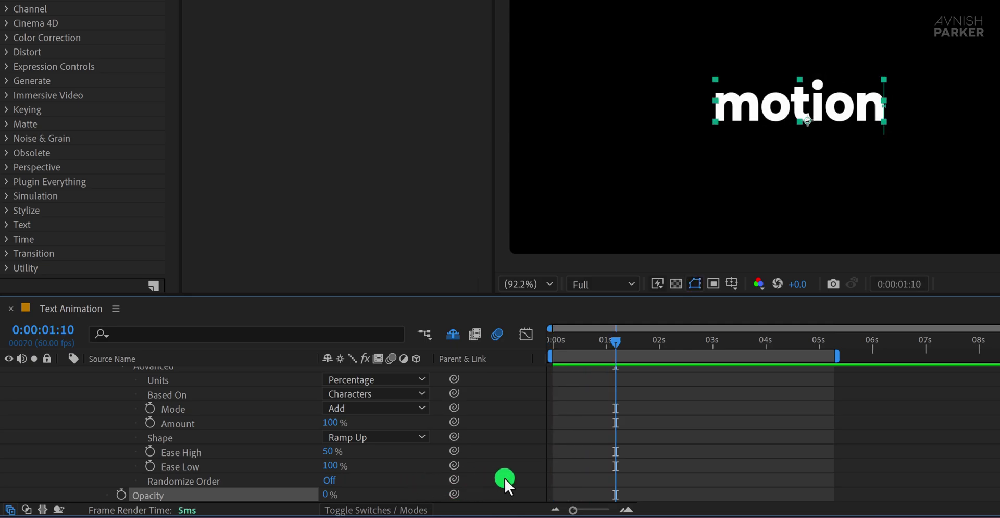
scroll(504, 476, up, 10)
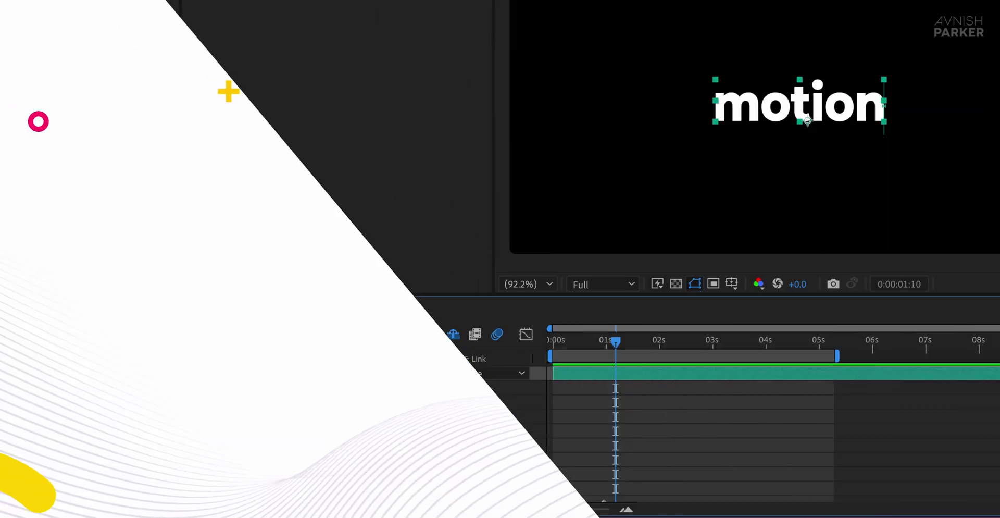
Add Tracking to the animator with a Tracking Amount of 30.
mouse_move(488, 451)
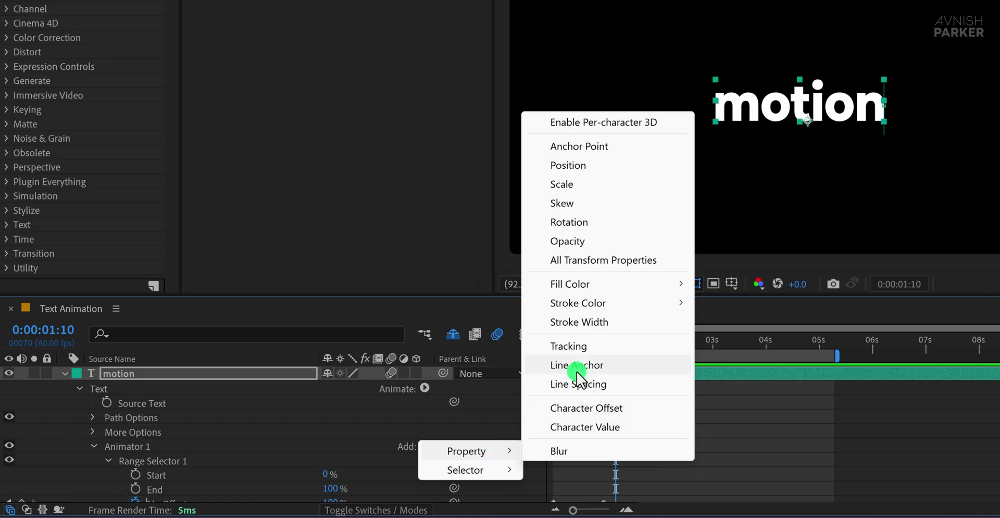
click(577, 346)
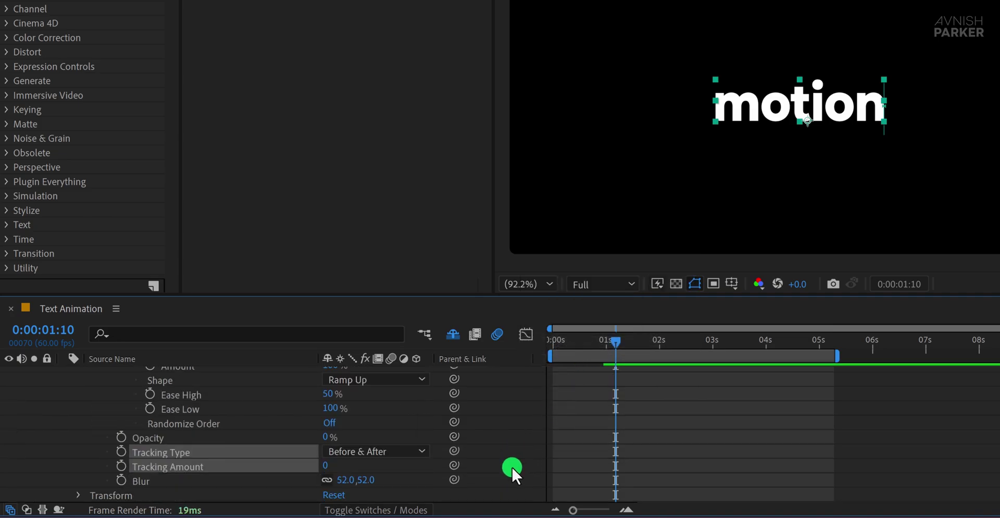
click(338, 466)
click(327, 467)
text(30)
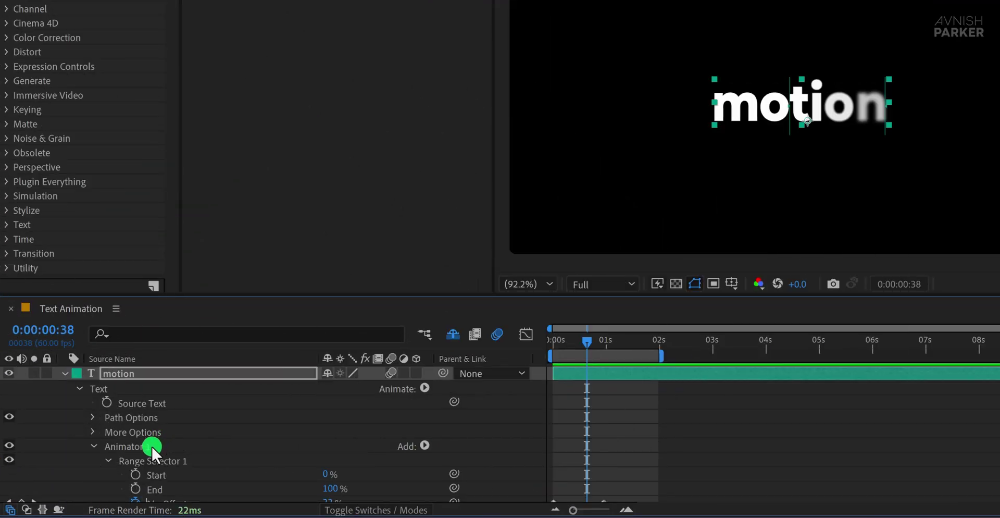
Delete the Opacity, Tracking and Blur properties from the text animator.
scroll(151, 446, down, 10)
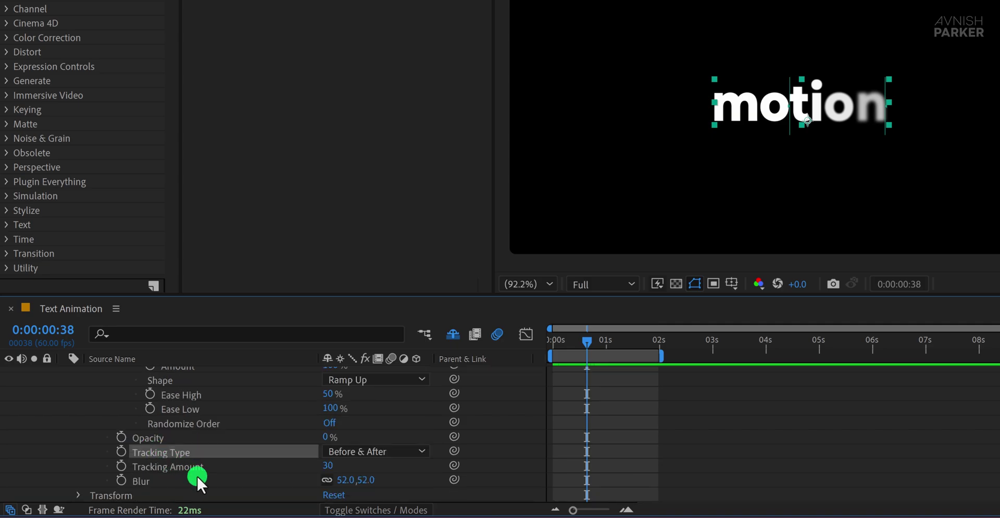
shift+click(197, 475)
key(Delete)
Add an Opacity property to the animator and set it to 0%.
click(542, 344)
drag(543, 345, 589, 347)
scroll(499, 445, up, 10)
click(426, 443)
mouse_move(467, 450)
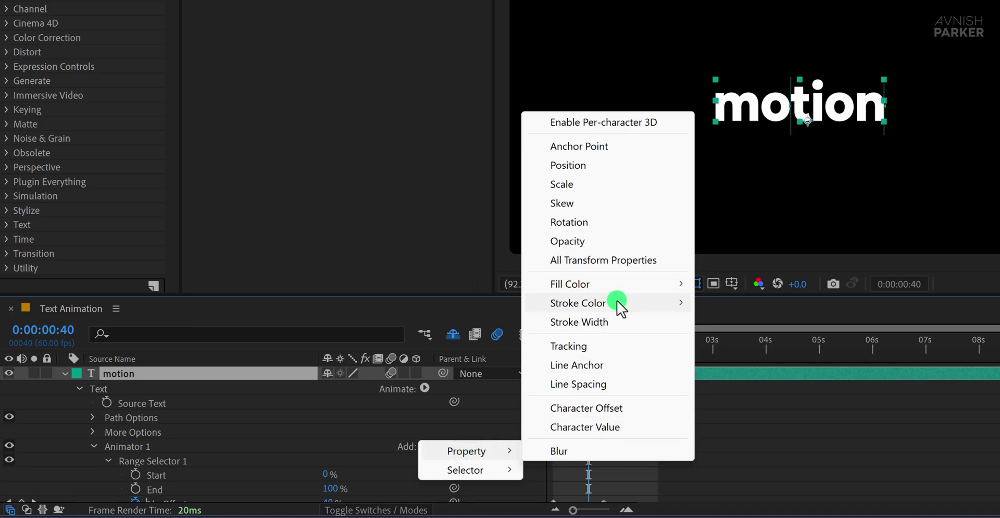
click(599, 241)
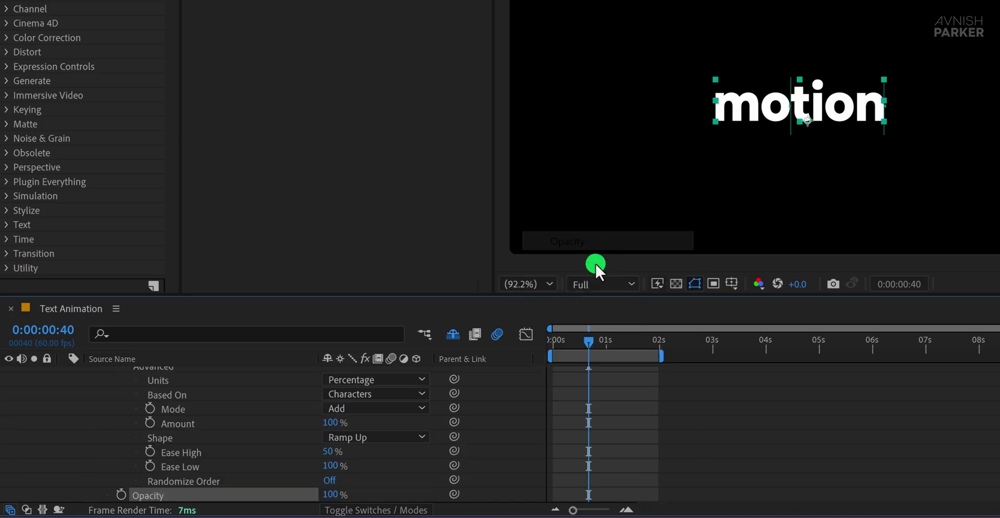
click(336, 494)
text(0)
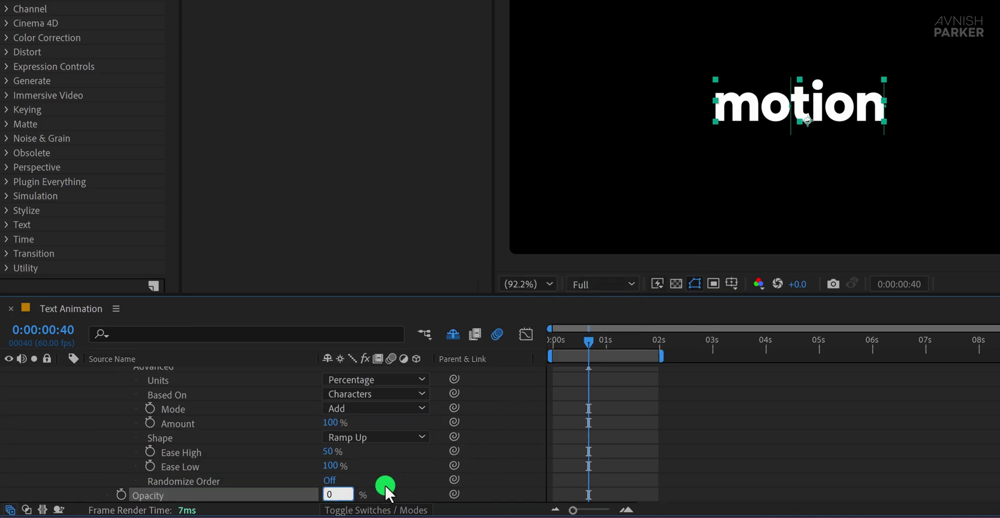
key(Return)
Turn Randomize Order on, set Random Seed to 10, and preview the reveal.
click(330, 481)
drag(576, 335, 602, 352)
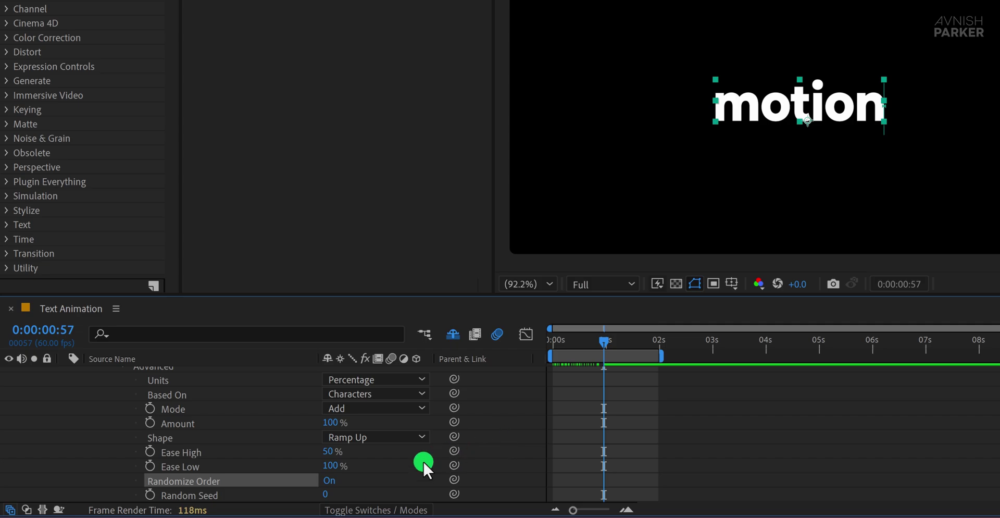
click(328, 494)
text(10)
key(Return)
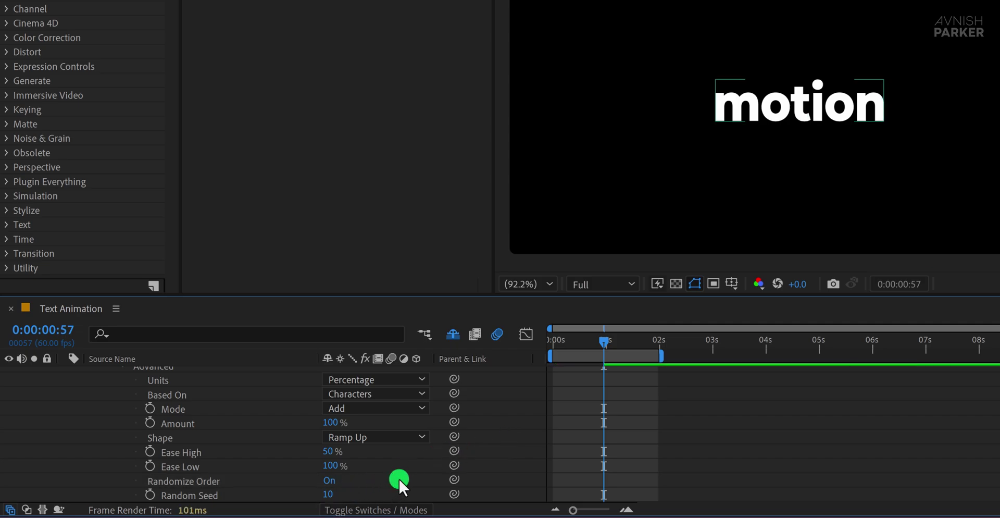
key(space)
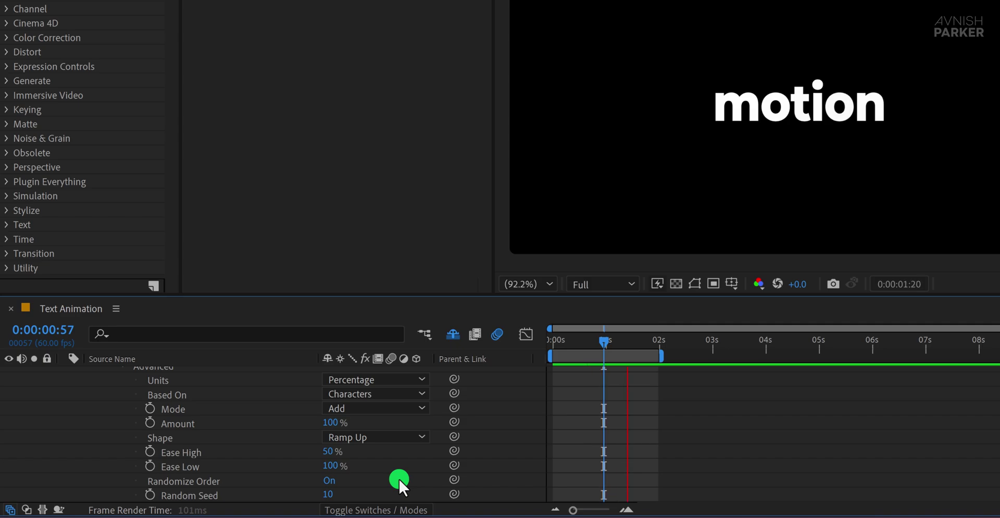
key(space)
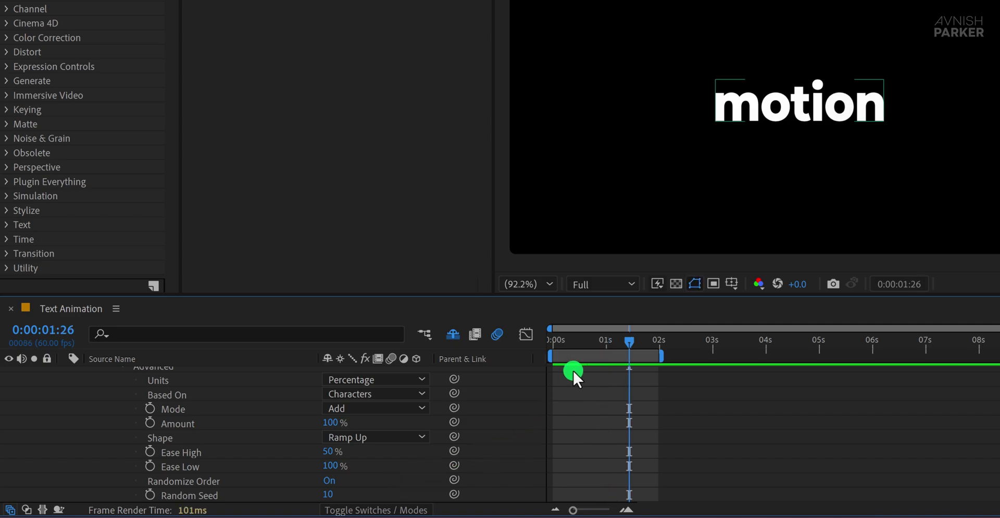
Keyframe Random Seed at 10 at the start and 0 later, then preview.
drag(565, 342, 540, 340)
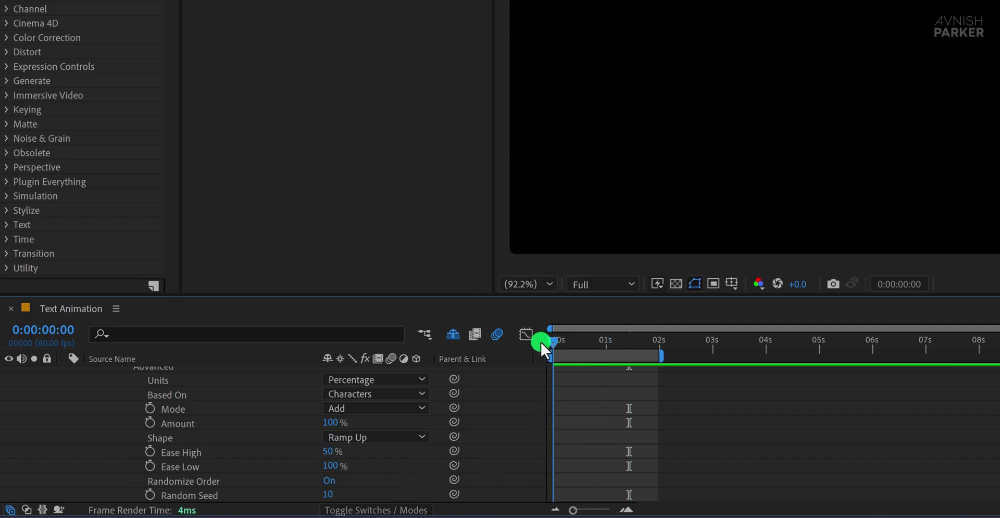
click(154, 494)
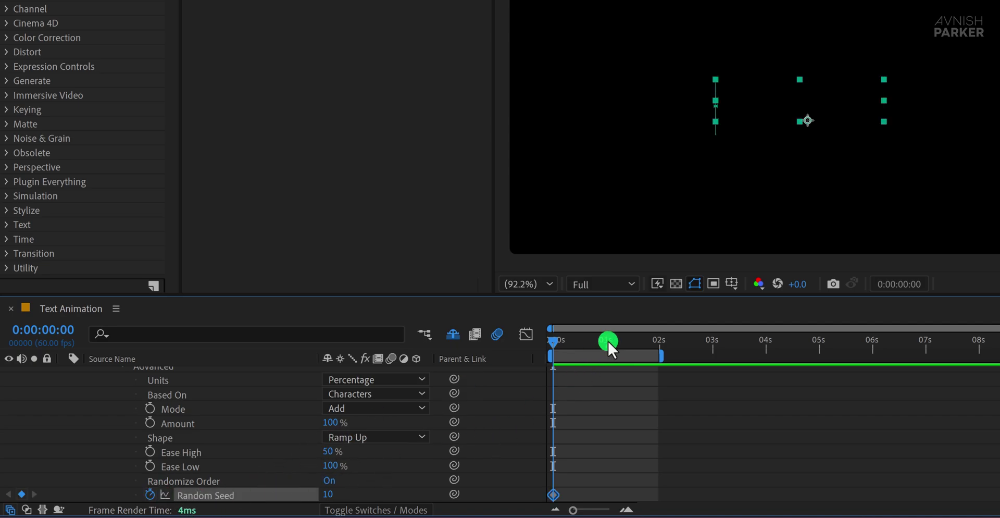
mouse_move(608, 340)
mouse_down()
mouse_move(580, 342)
mouse_move(601, 345)
mouse_up()
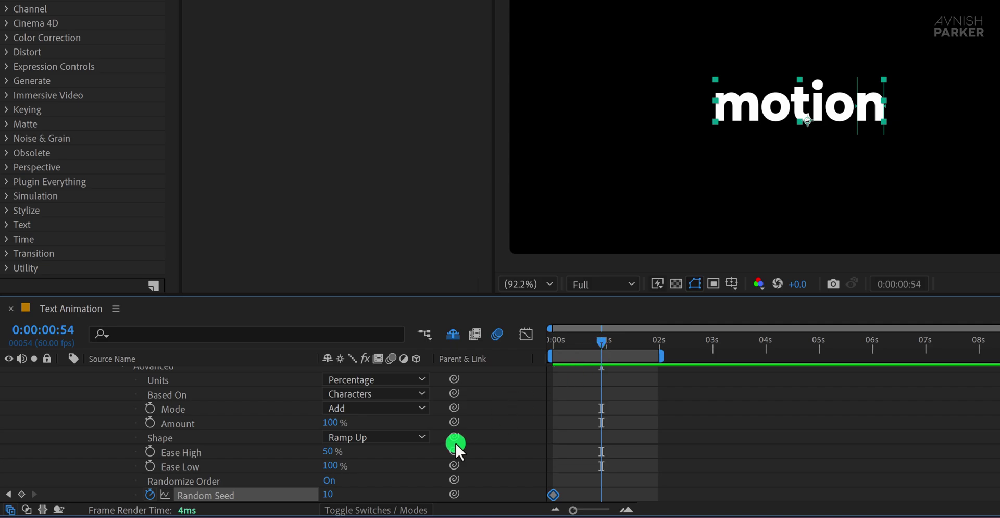
click(329, 494)
text(0)
key(Return)
key(space)
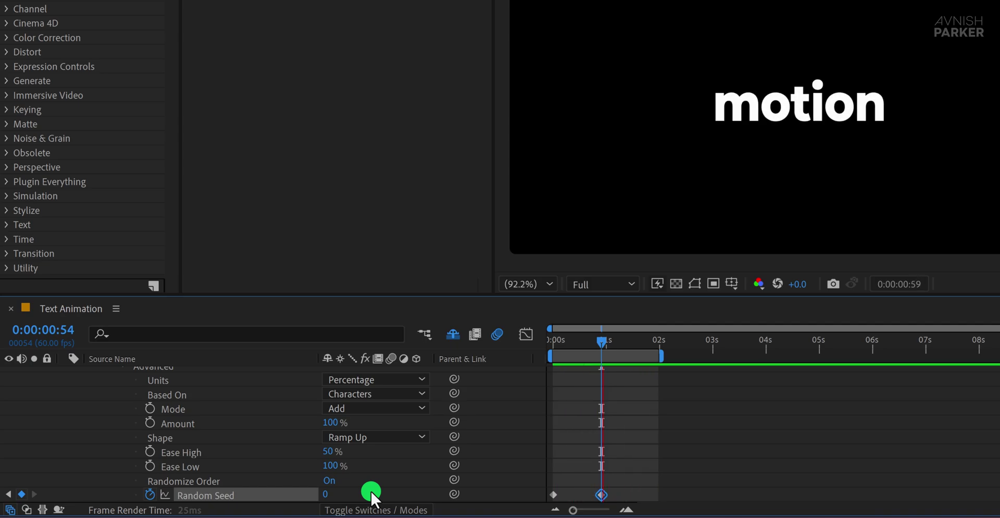
key(space)
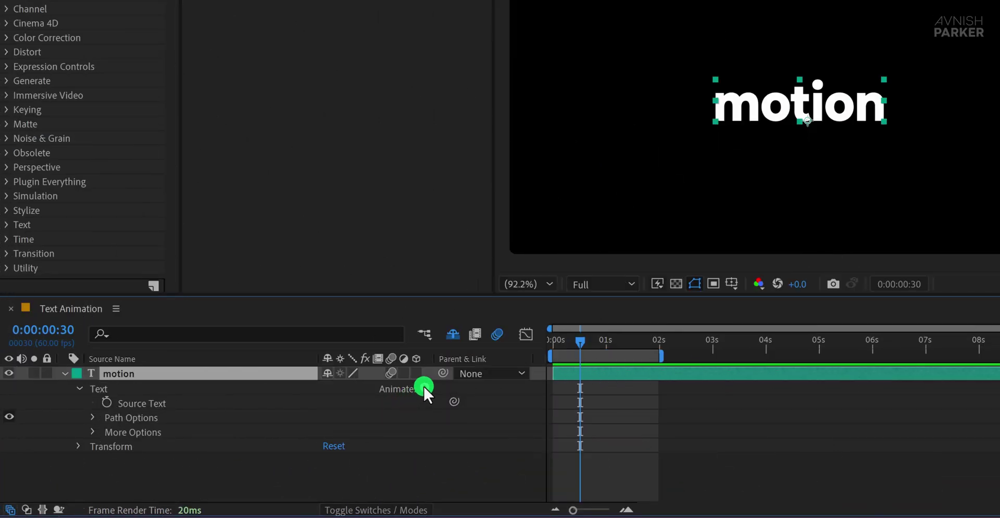
Enable per-character 3D and add an Anchor Point animator with Z depth 247.
click(424, 387)
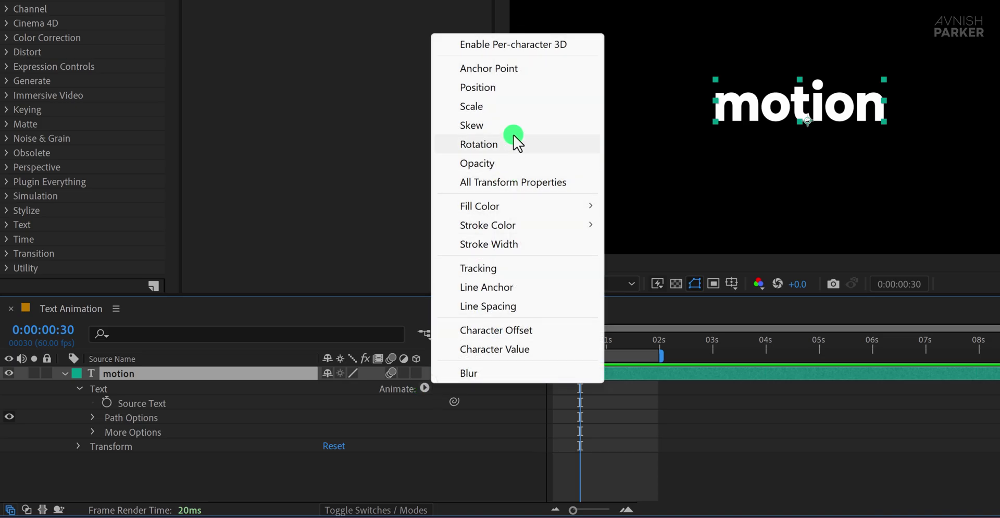
click(530, 46)
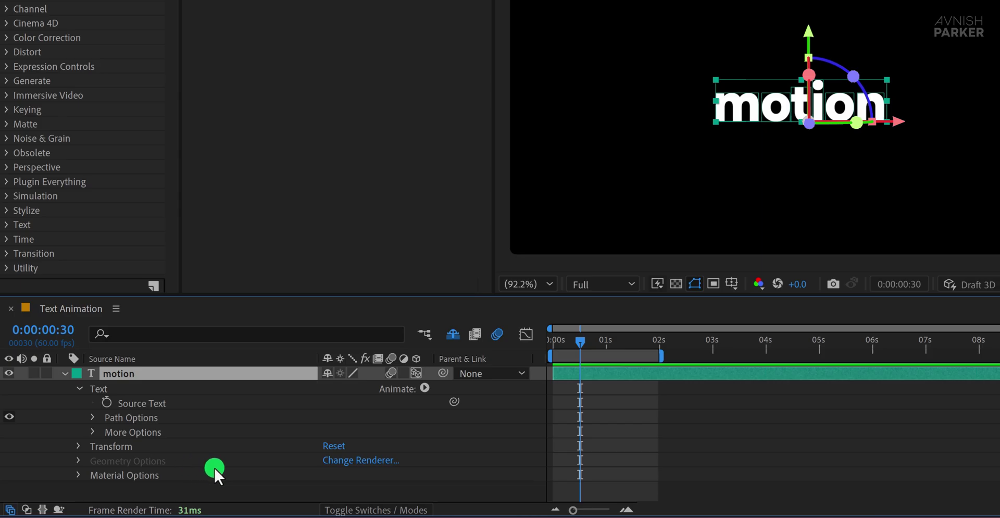
click(424, 388)
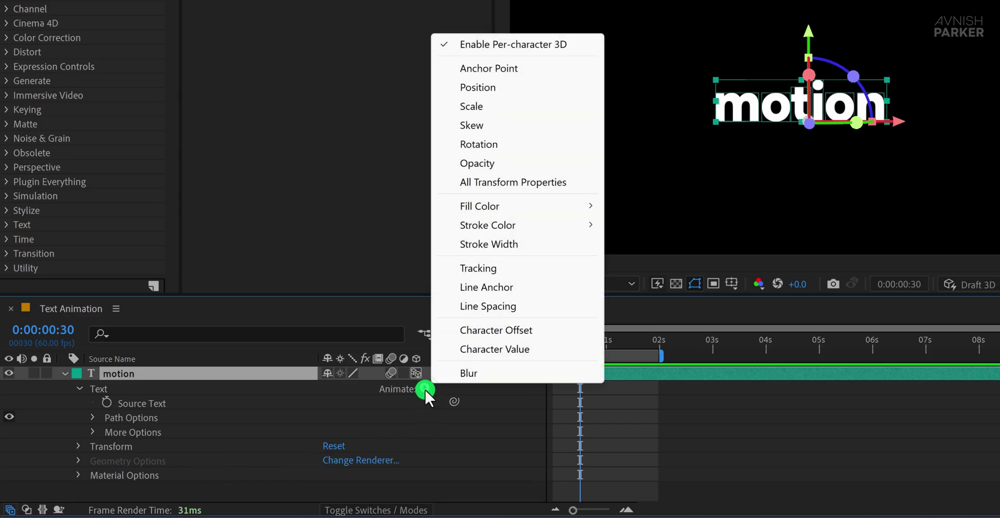
click(518, 73)
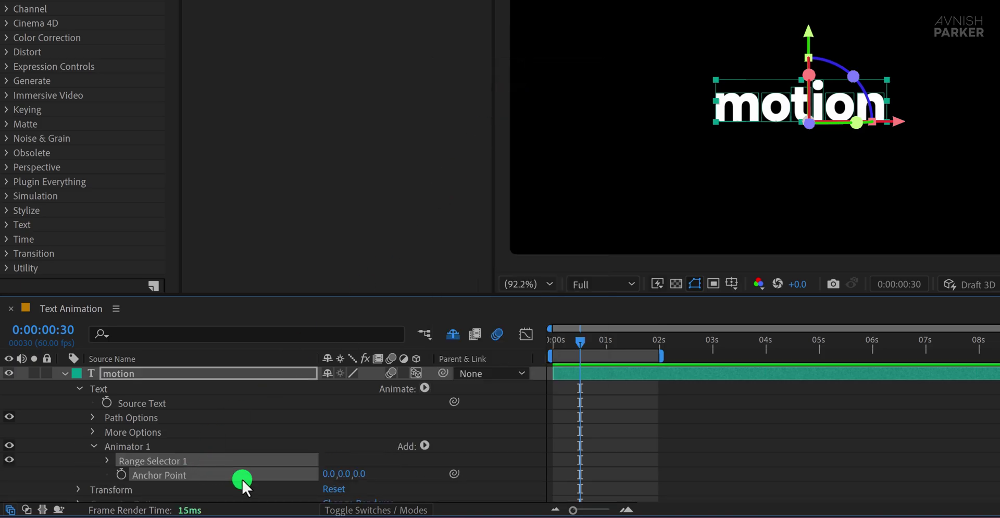
drag(374, 476, 573, 477)
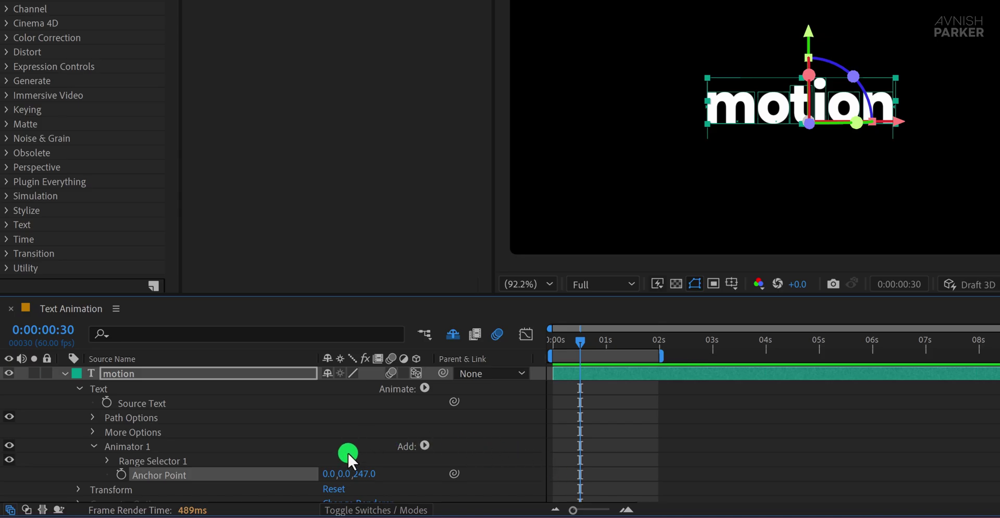
Keyframe the range selector Offset from -100% at 0s to 100% at one second.
click(108, 460)
scroll(202, 483, down, 1)
drag(327, 483, 275, 483)
drag(552, 343, 540, 344)
click(136, 480)
click(606, 341)
drag(331, 480, 500, 478)
Set the range Shape to Ramp Up with Ease High 50 and Ease Low 100.
scroll(245, 458, down, 2)
click(122, 444)
scroll(177, 458, down, 3)
click(375, 446)
click(371, 353)
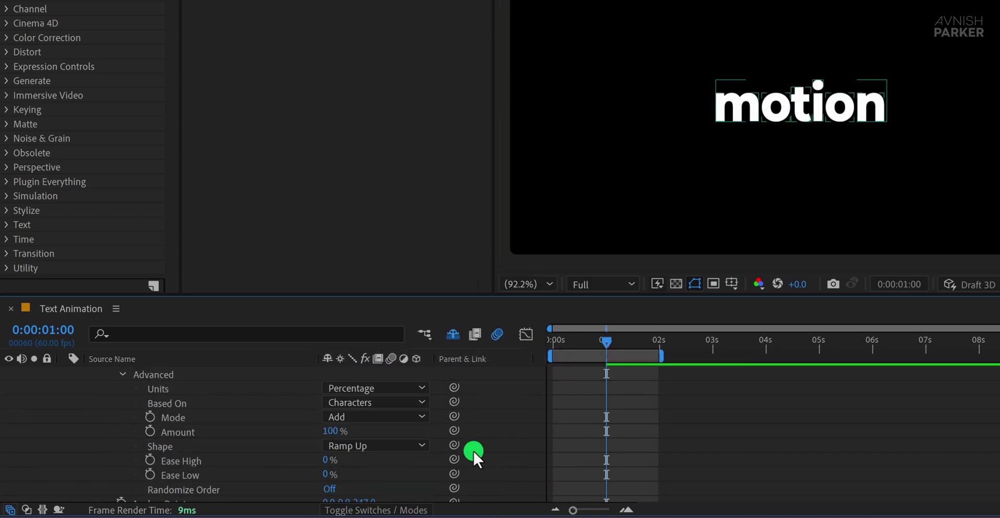
click(324, 460)
text(50)
key(Tab)
text(100)
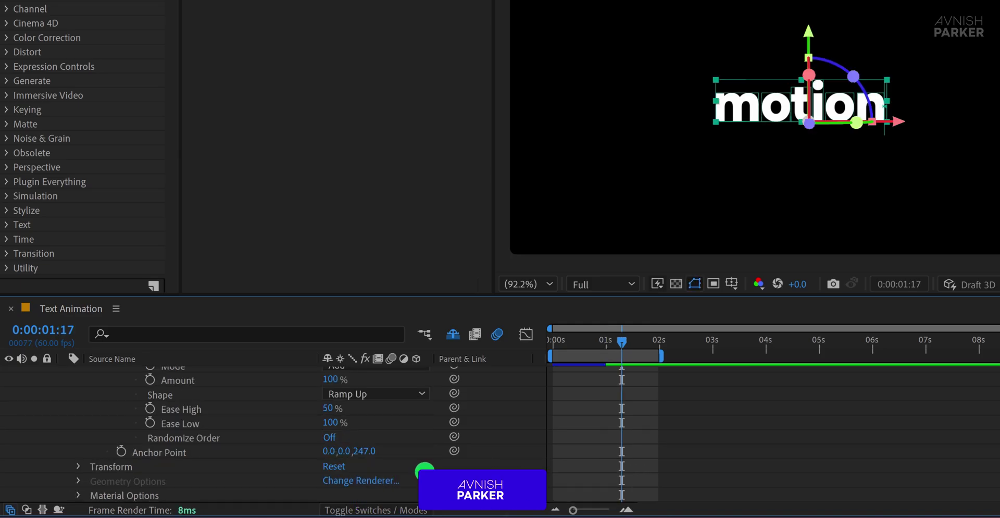
scroll(424, 471, up, 6)
Add Rotation to Animator 1 with an 83° X Rotation and preview from the start.
click(424, 445)
mouse_move(479, 449)
click(591, 221)
click(382, 471)
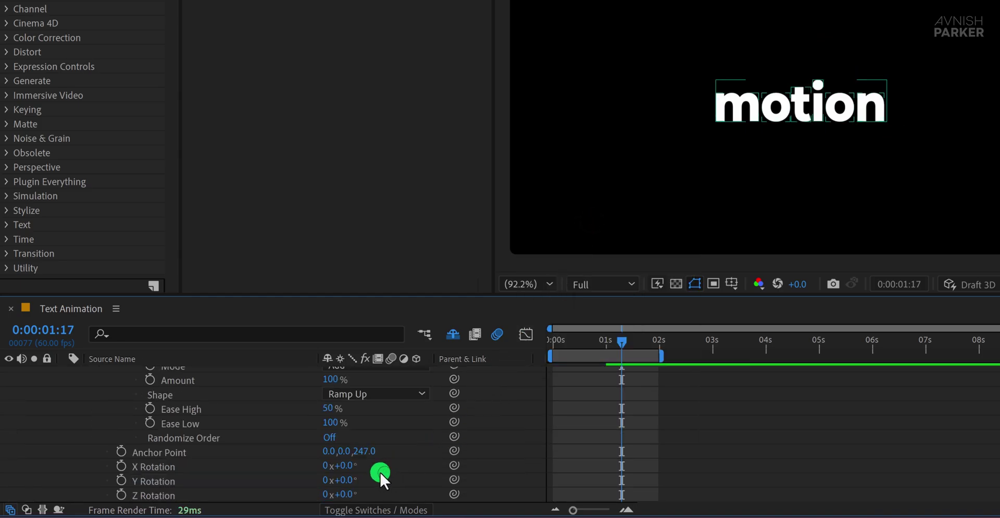
click(349, 465)
text(83)
key(Return)
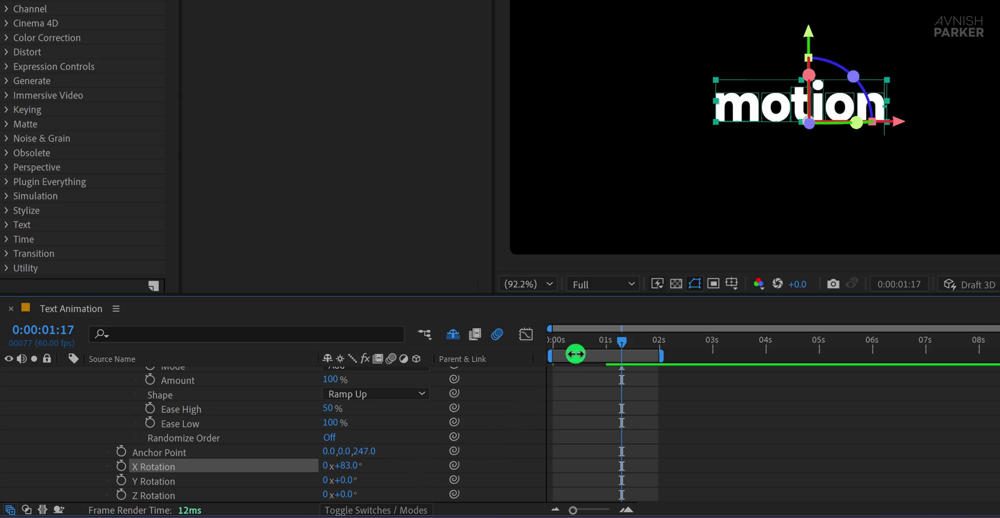
drag(573, 342, 542, 341)
click(767, 223)
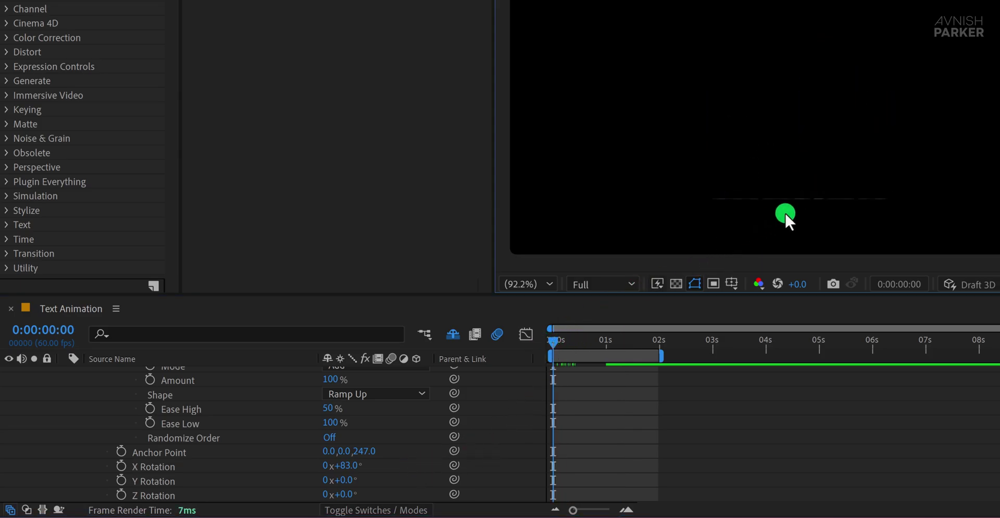
key(space)
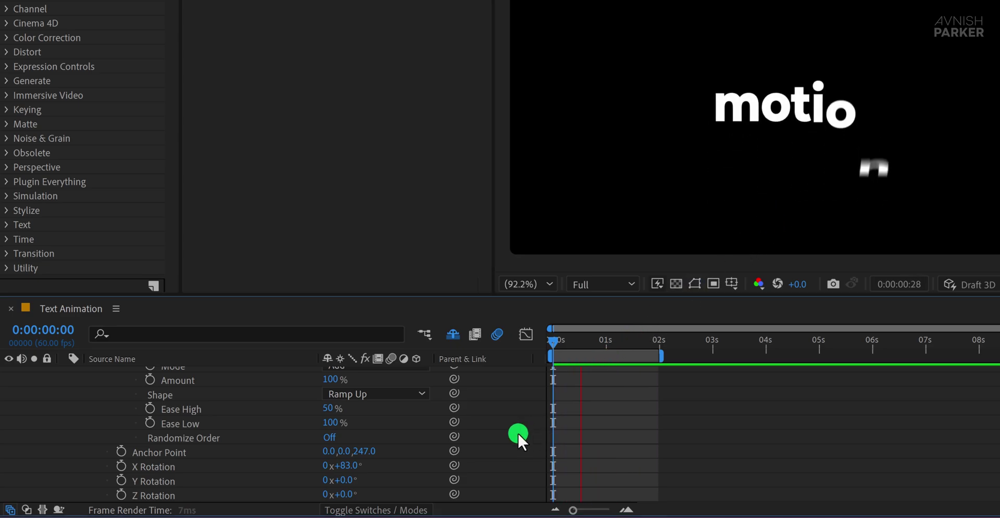
Reduce the Anchor Point depth to 63 and preview the revised flip.
click(596, 343)
drag(593, 342, 576, 343)
drag(365, 451, 229, 464)
click(392, 462)
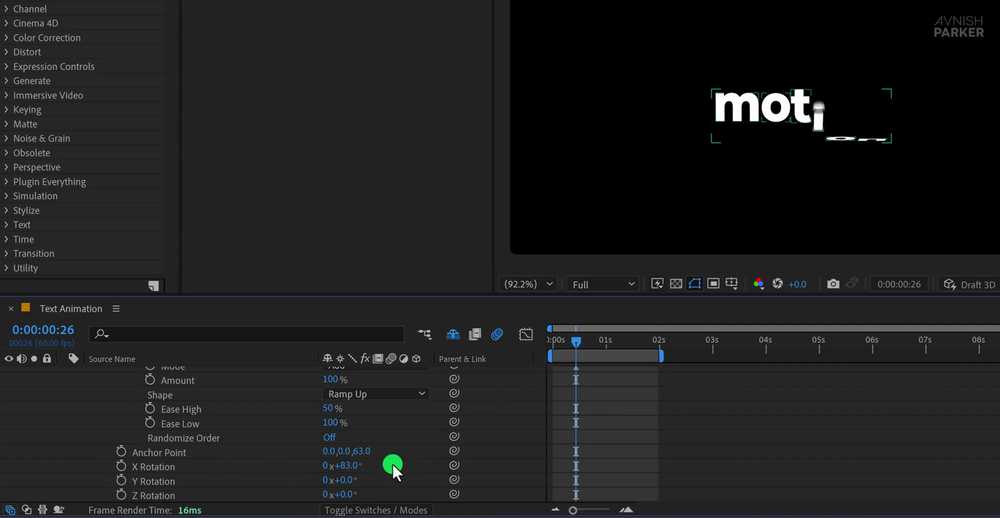
key(space)
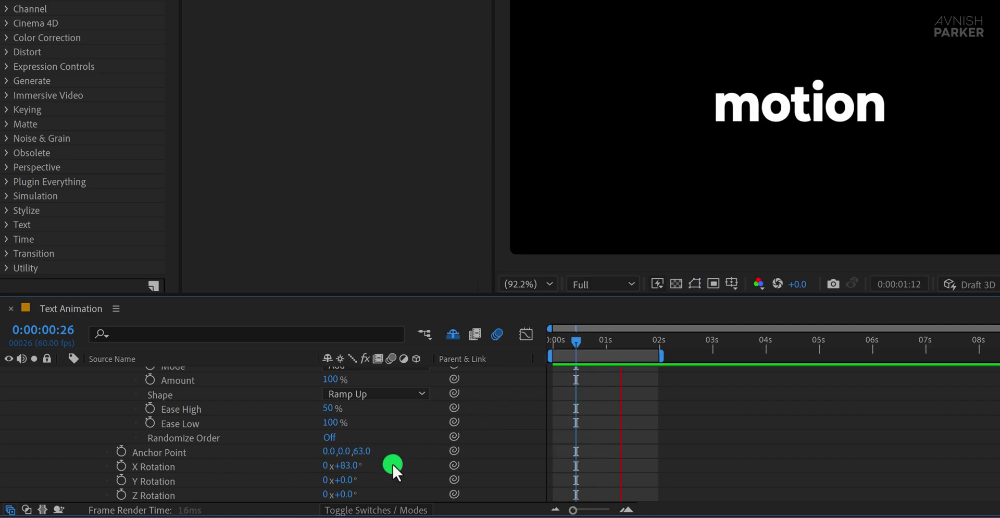
Adjust X Rotation to 87° and preview the letter flip from the start.
drag(564, 346, 553, 345)
click(353, 469)
click(396, 465)
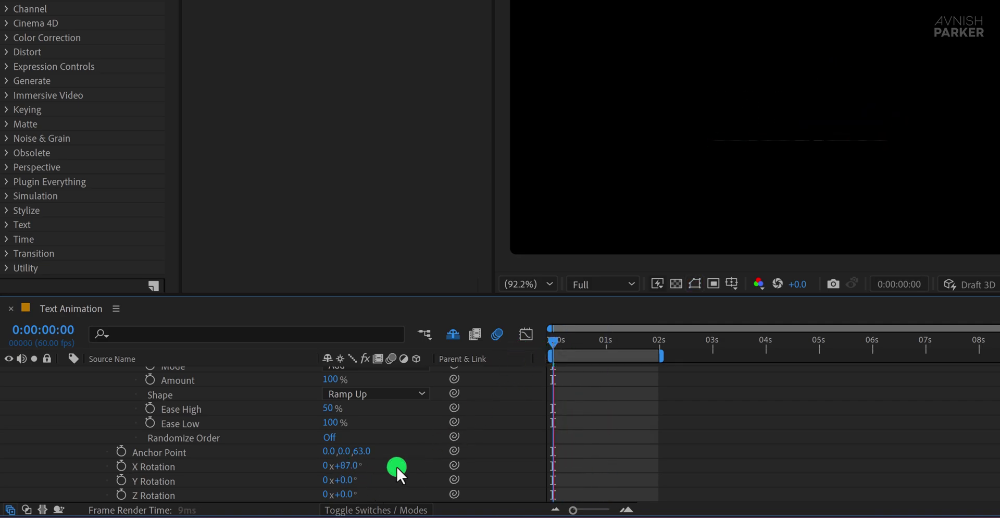
key(space)
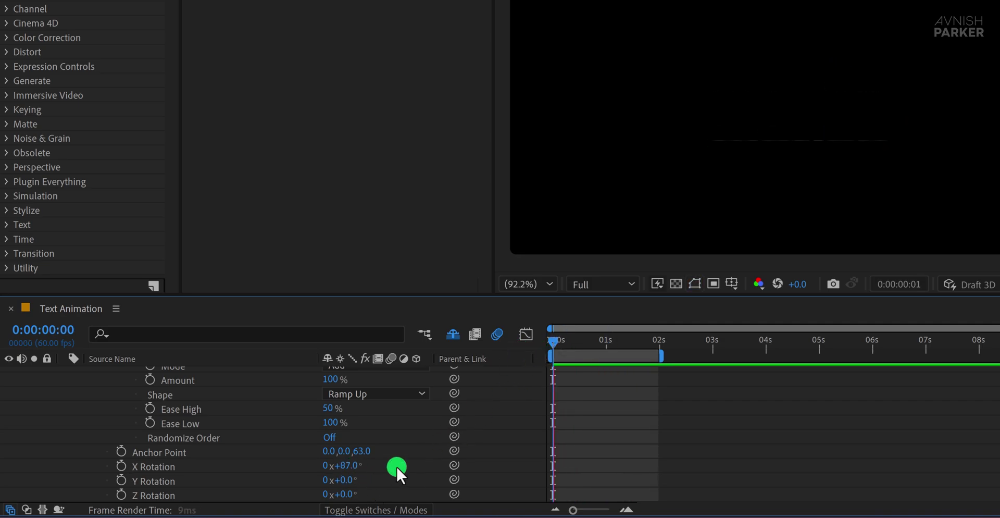
Turn on per-character 3D for the new motion text.
key(space)
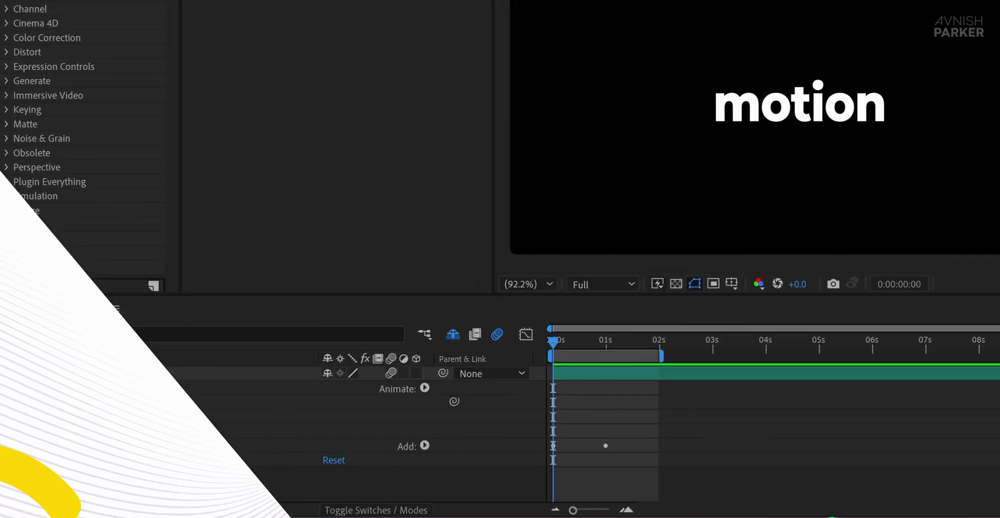
drag(555, 345, 533, 364)
click(424, 387)
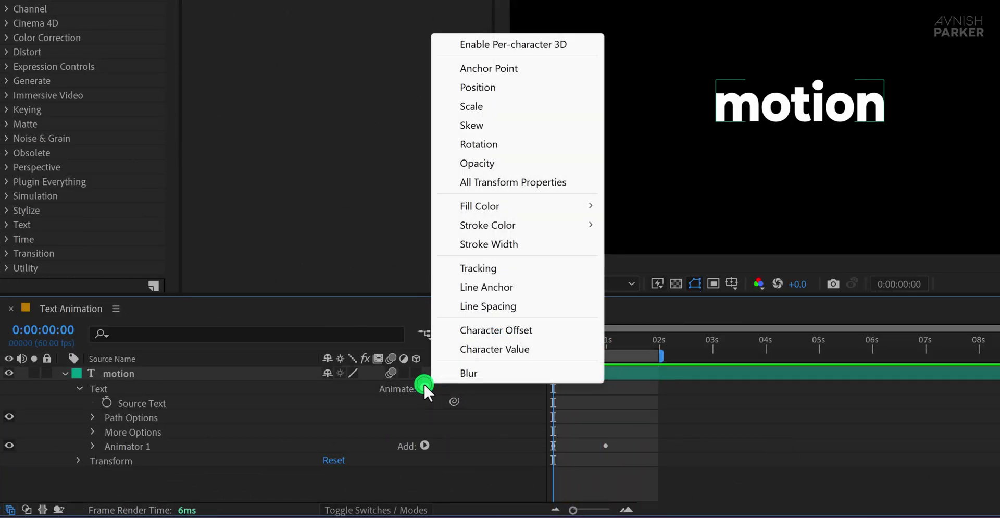
click(532, 46)
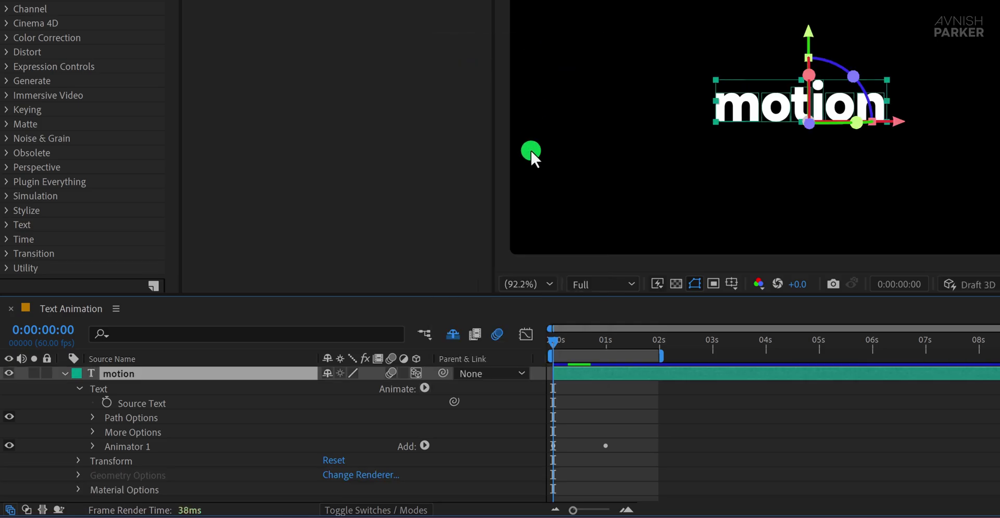
Add Rotation to Animator 1 with X 29°, Y 60°, Z 58°, then preview.
click(95, 444)
click(134, 446)
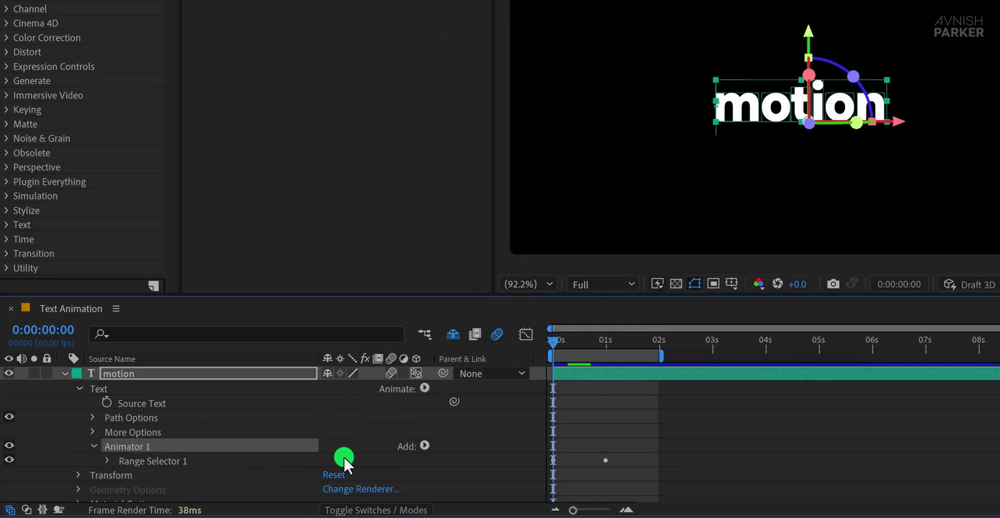
click(419, 442)
mouse_move(466, 448)
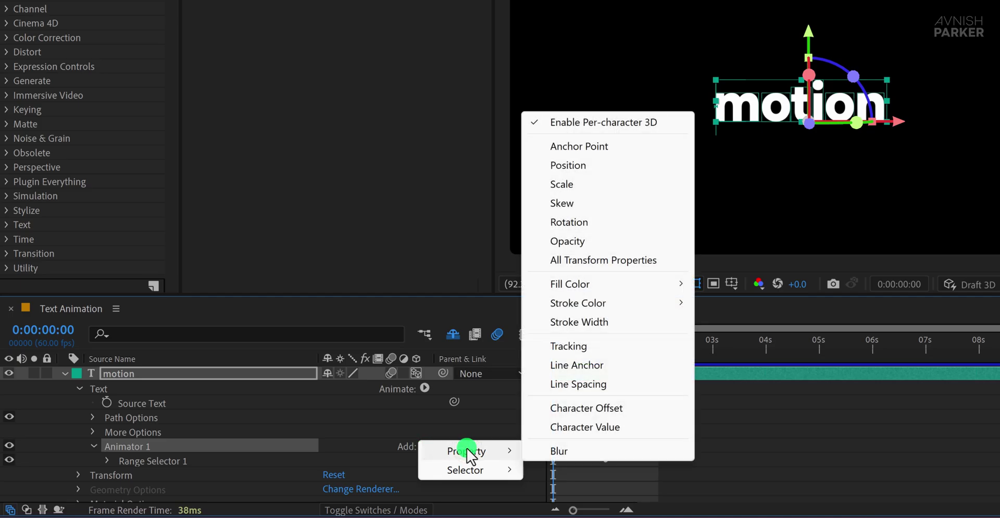
click(583, 225)
scroll(471, 469, down, 2)
click(395, 453)
drag(348, 453, 444, 430)
click(503, 433)
key(space)
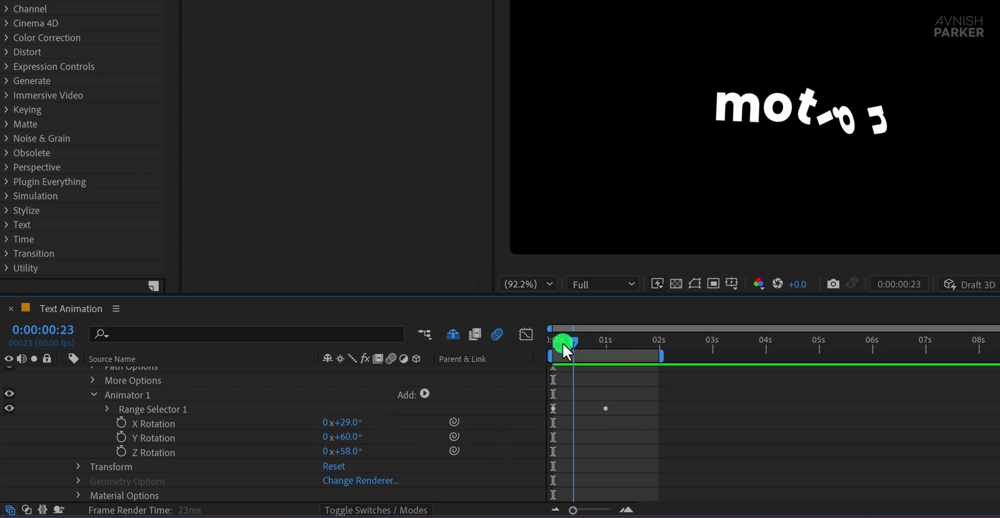
Add a Scale property to Animator 1 and set it to 0%.
key(space)
click(369, 415)
click(419, 394)
mouse_move(461, 399)
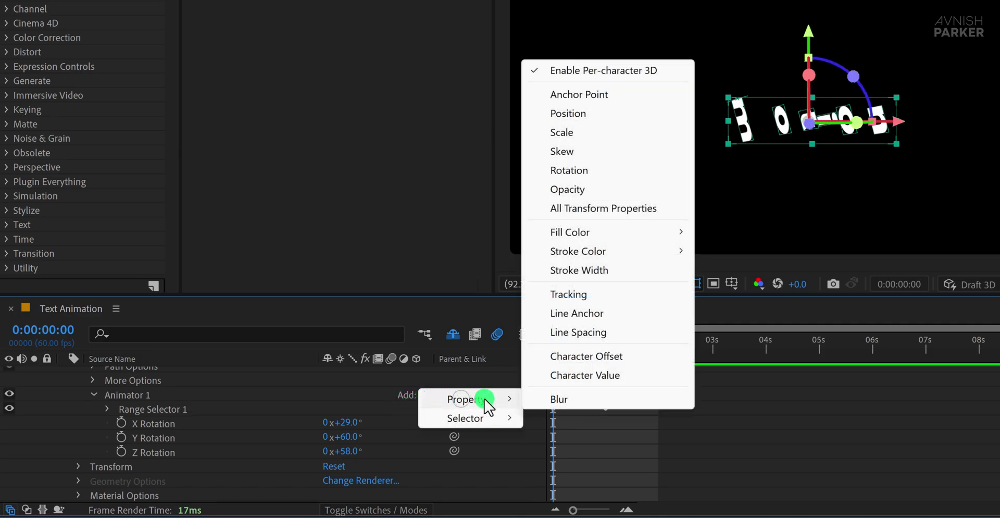
click(583, 137)
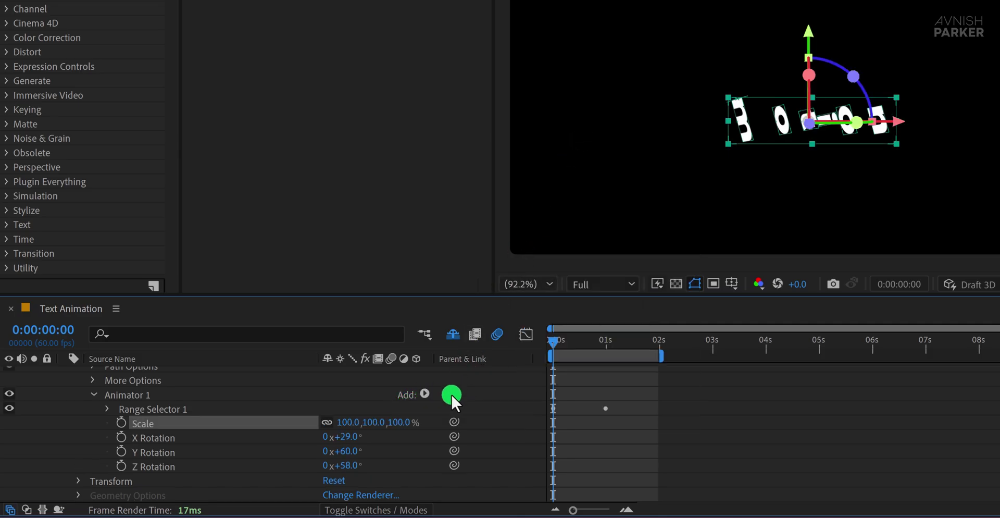
click(406, 441)
click(377, 422)
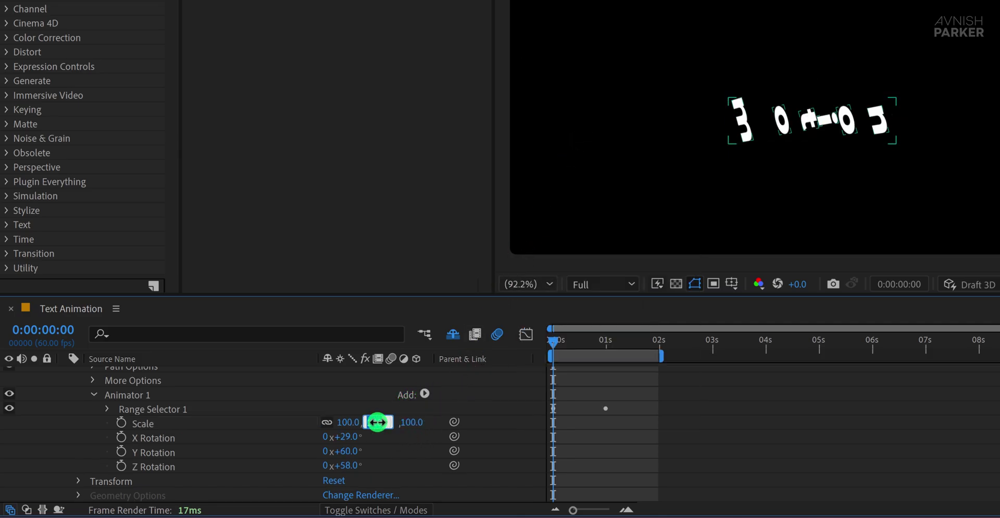
text(0)
click(452, 430)
Preview and scrub the timeline to check the letters growing in.
click(515, 436)
key(space)
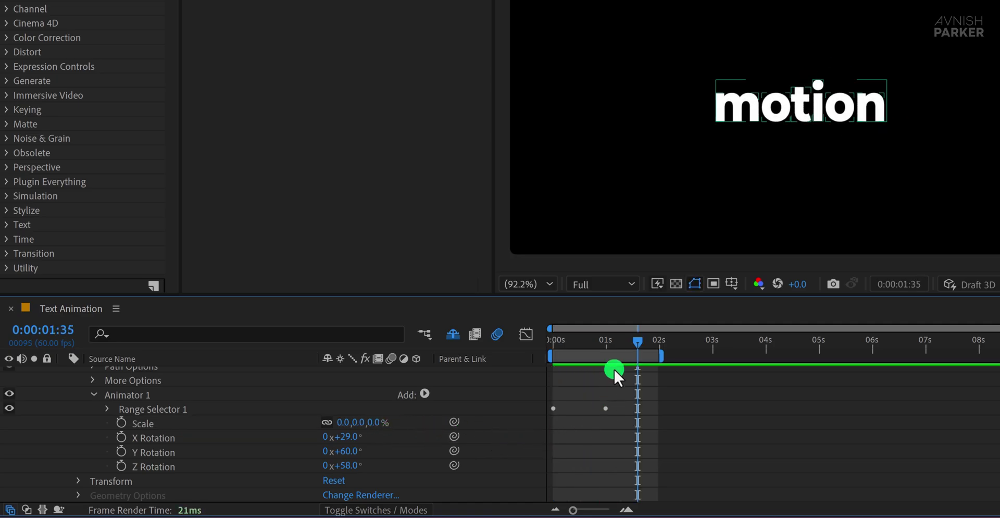
click(585, 340)
drag(553, 349, 602, 360)
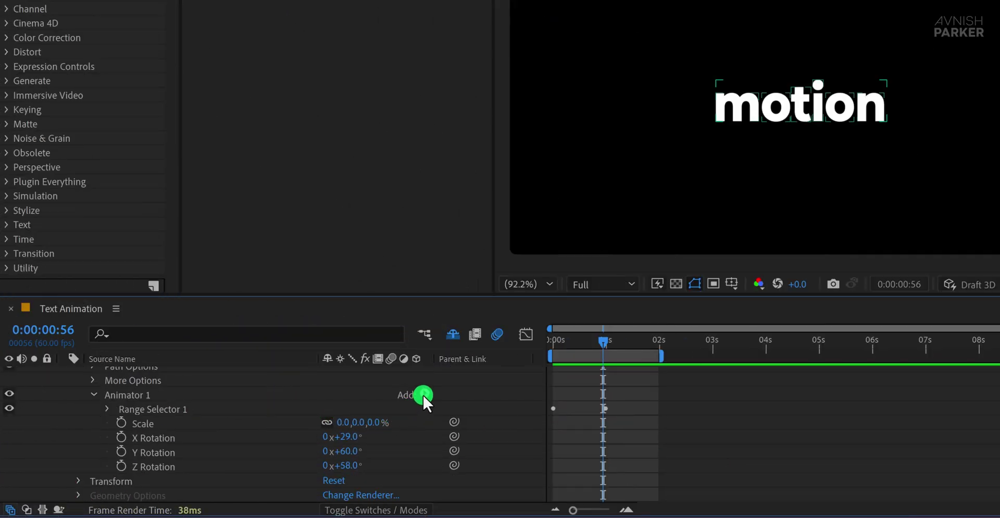
Add an Anchor Point property to Animator 1 and set its Y value to 301.
click(424, 394)
mouse_move(460, 401)
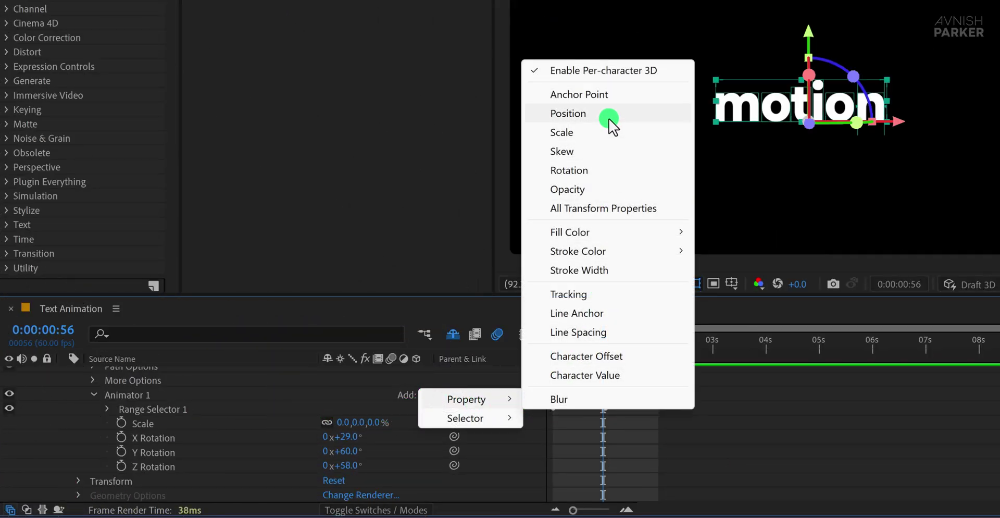
click(602, 96)
click(398, 445)
drag(344, 423, 591, 429)
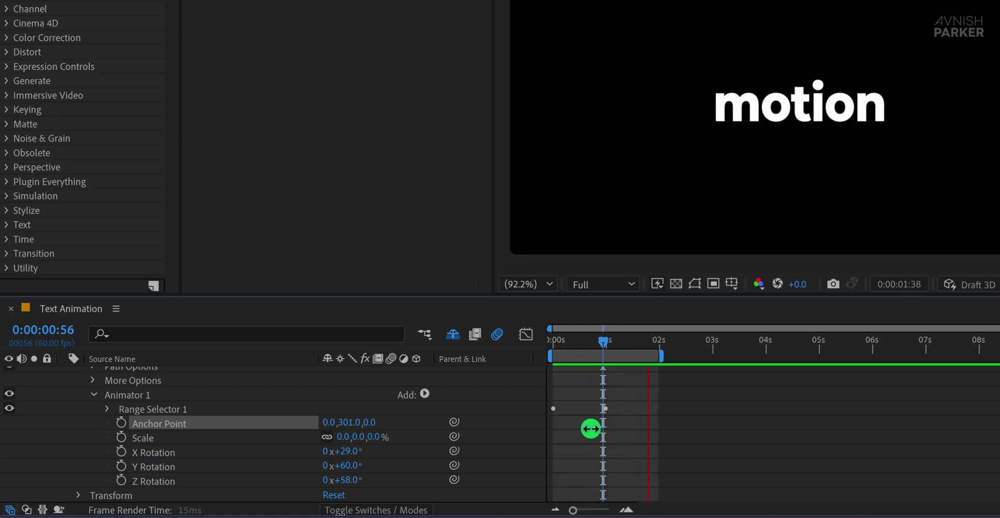
click(592, 342)
Push the anchor depth and X out to reach 382, 301, 570, previewing the tumble.
drag(374, 424, 858, 424)
key(space)
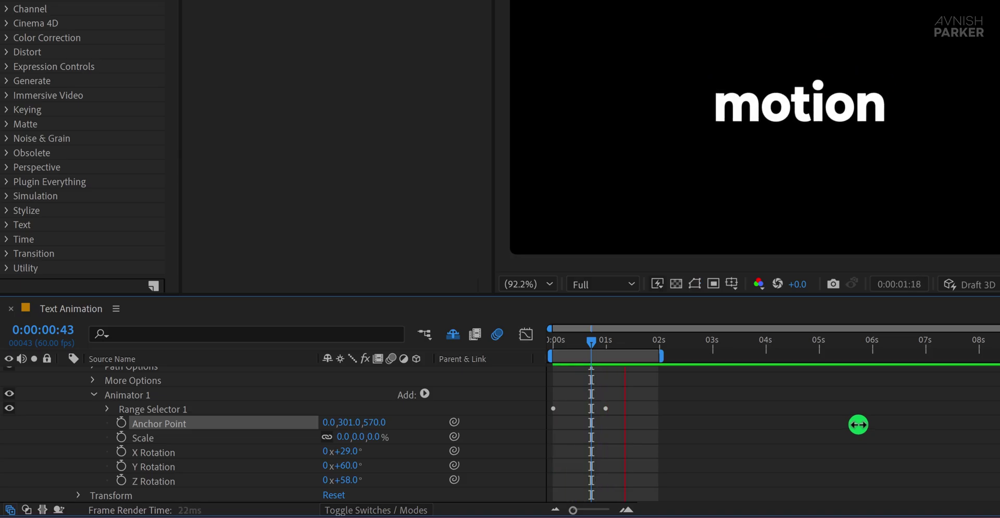
key(space)
drag(333, 422, 663, 431)
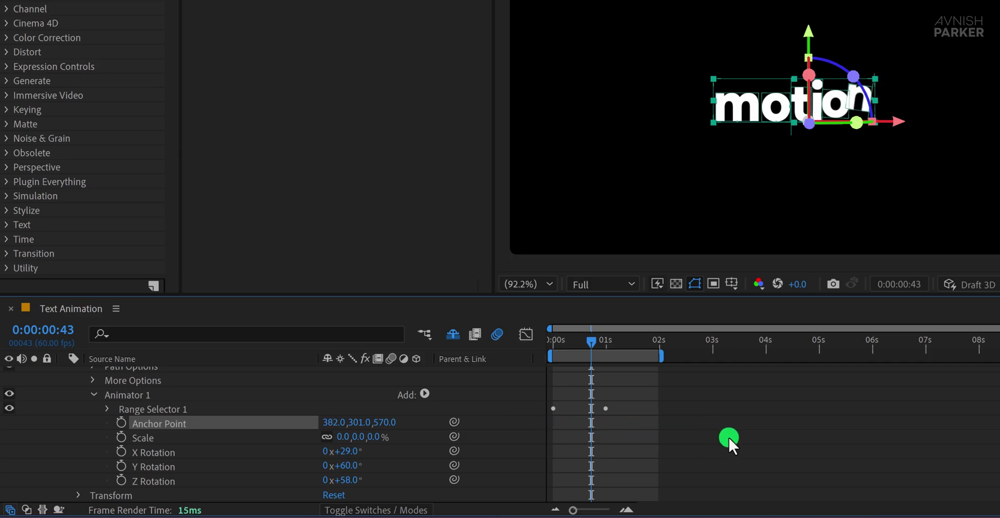
key(space)
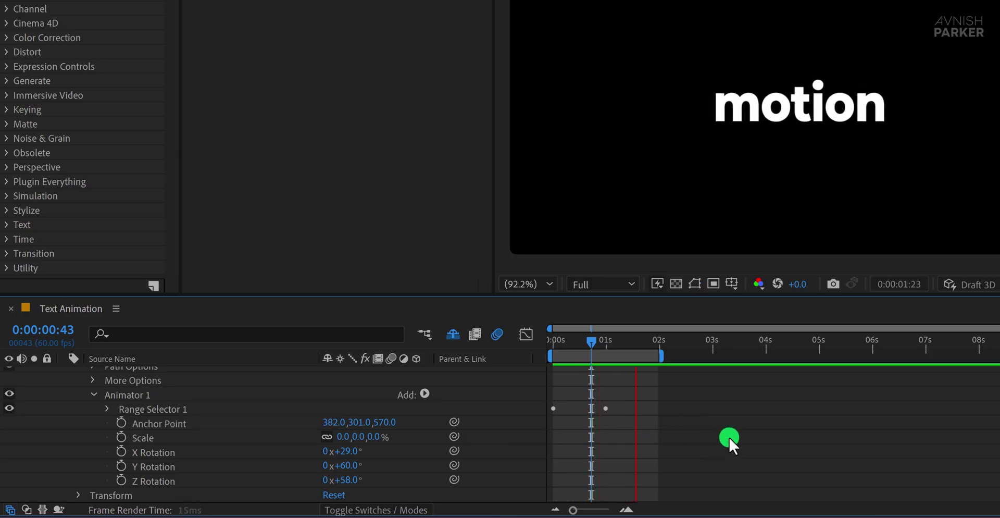
key(space)
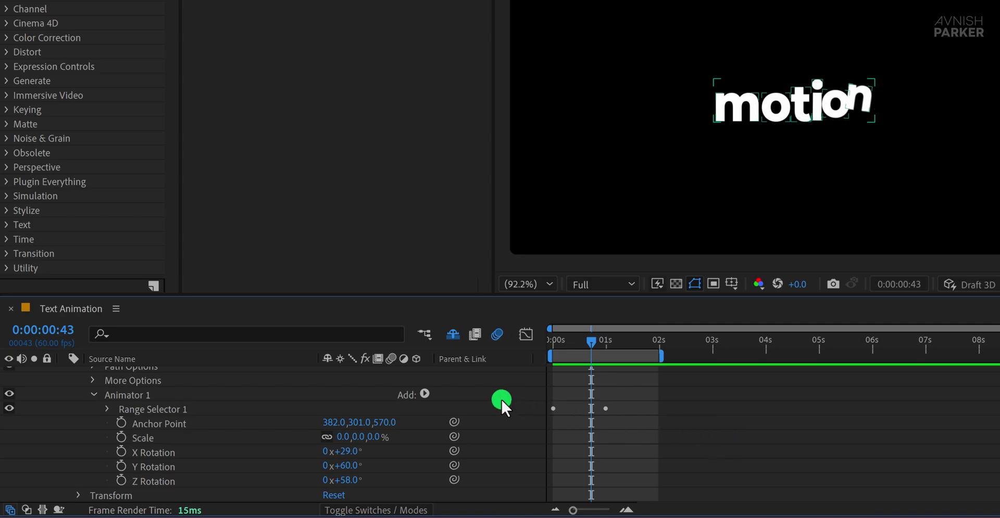
Add a Position property to Animator 1 set to about 153, 257 and preview.
click(424, 392)
mouse_move(464, 399)
click(592, 115)
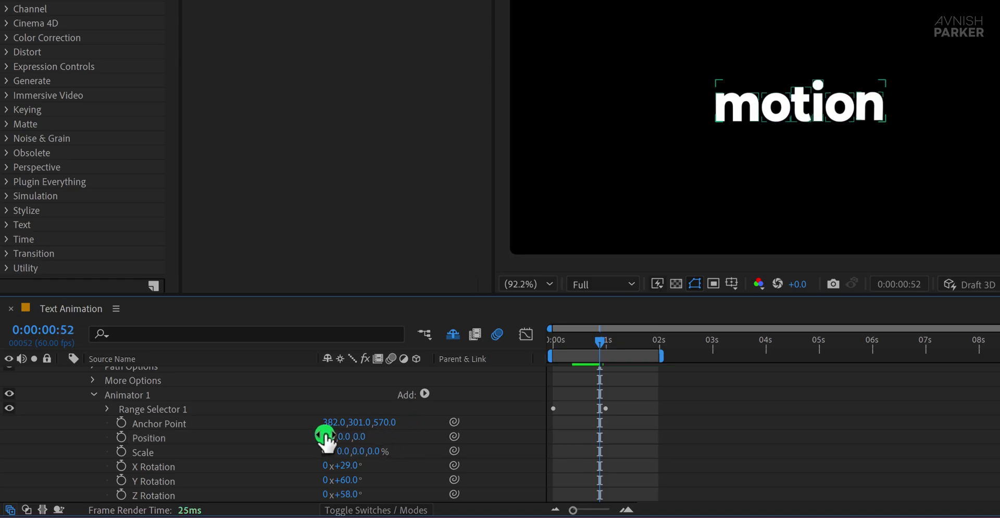
drag(328, 438, 458, 439)
key(space)
key(space)
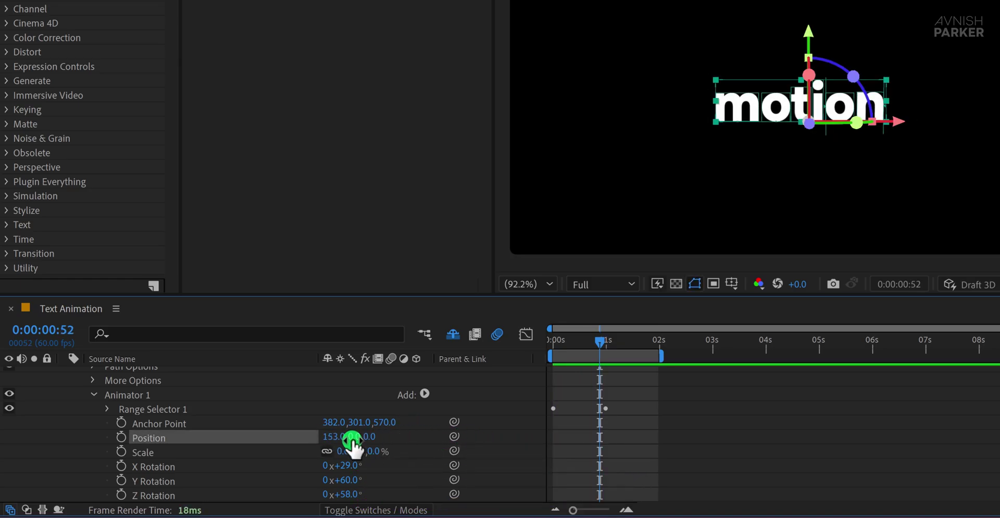
drag(355, 437, 571, 437)
key(space)
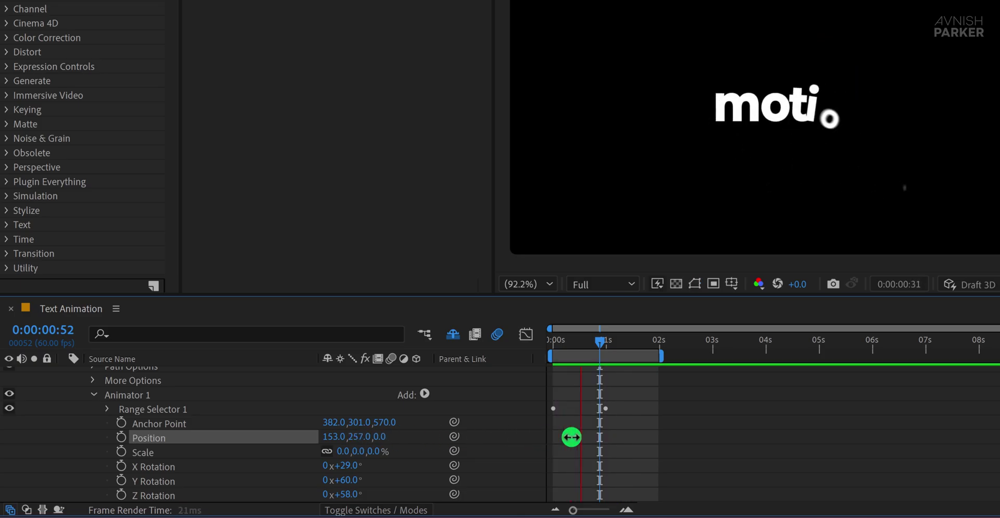
key(space)
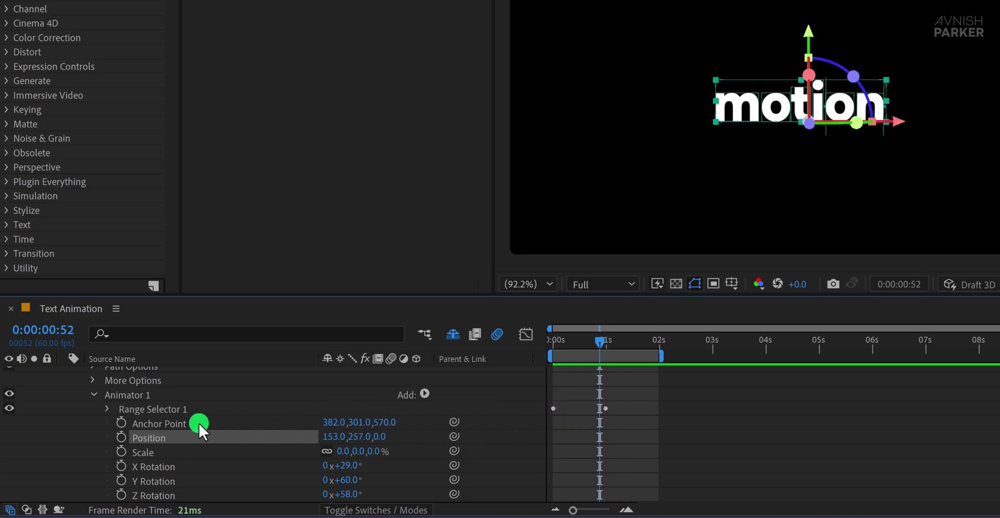
Reset the Anchor Point, set only its Z depth to 380, and preview.
right_click(167, 423)
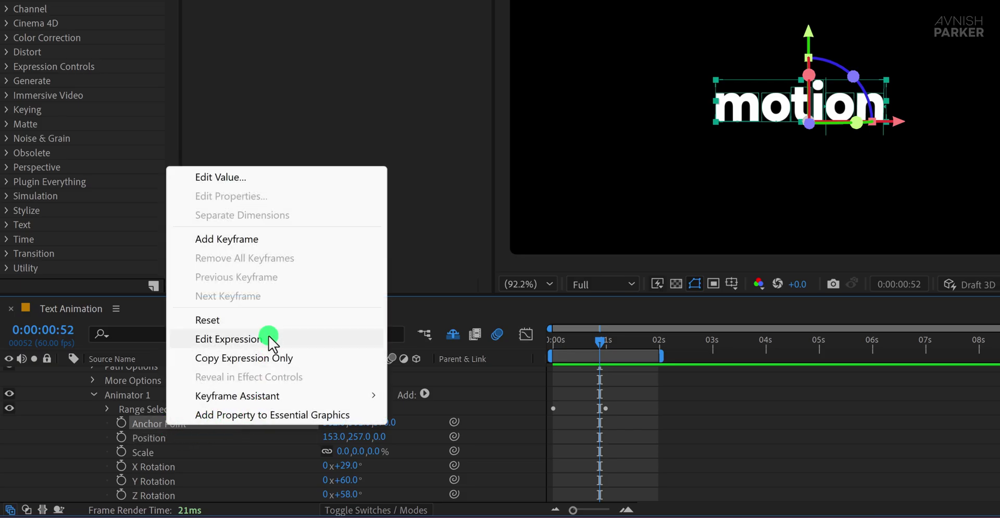
click(264, 323)
click(499, 450)
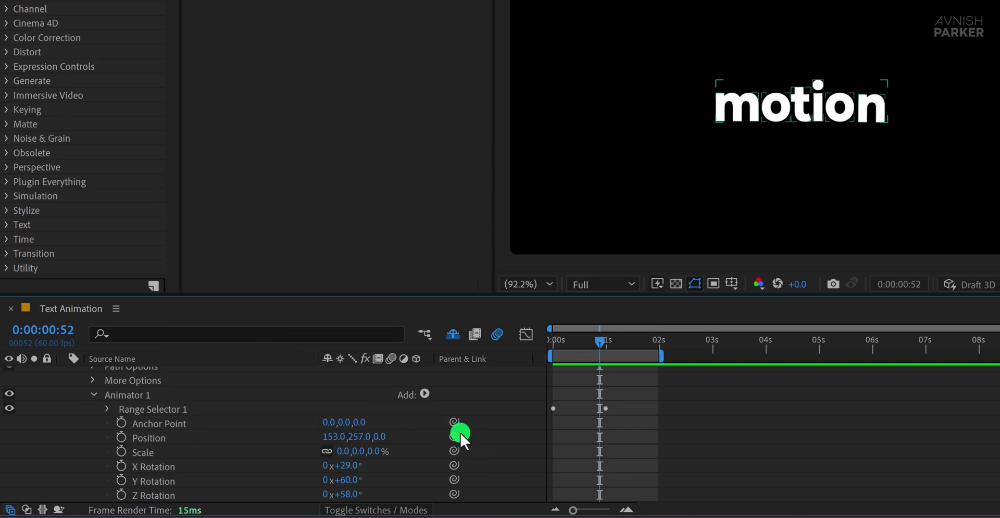
drag(361, 423, 676, 408)
click(679, 440)
key(space)
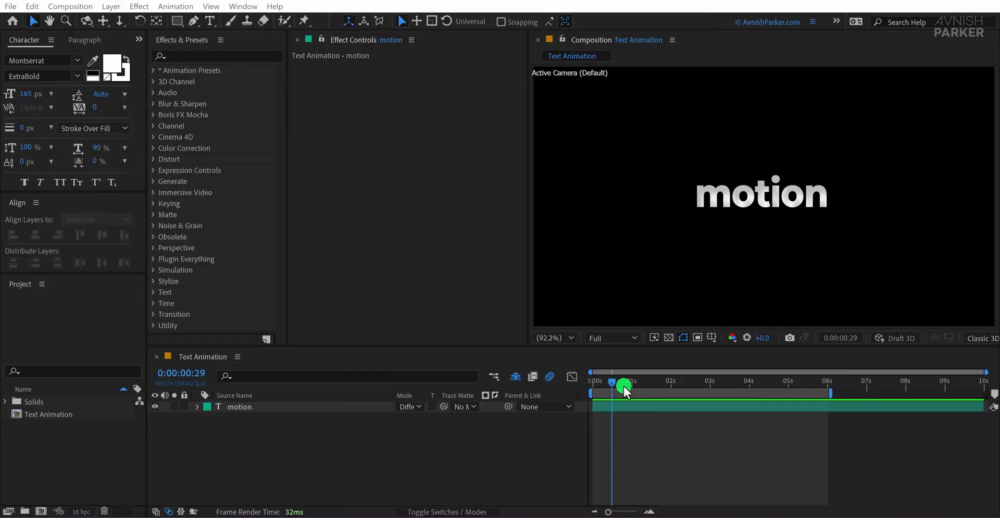
Expand the motion layer, duplicate Animator 1, then remove the copy so one animator remains.
mouse_move(625, 389)
mouse_down()
mouse_move(596, 386)
mouse_move(611, 384)
mouse_up()
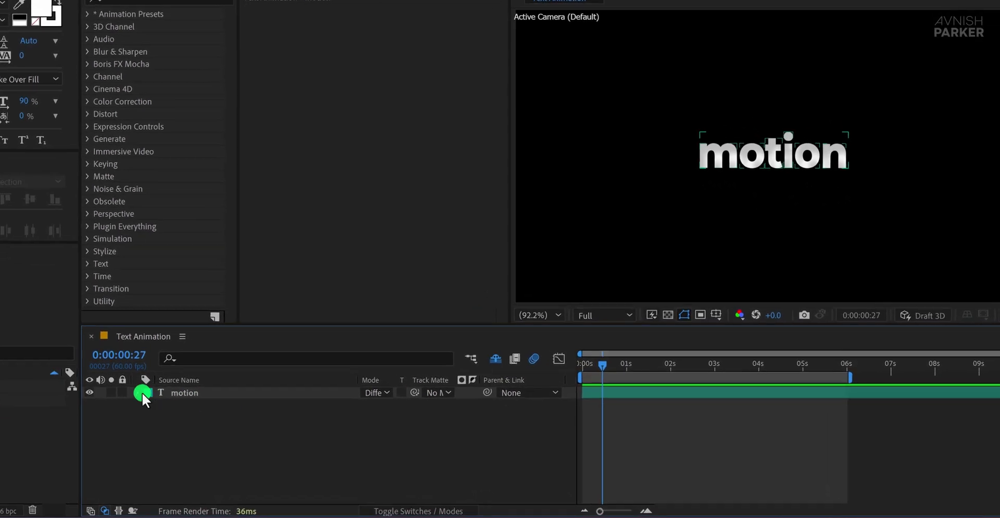
click(186, 404)
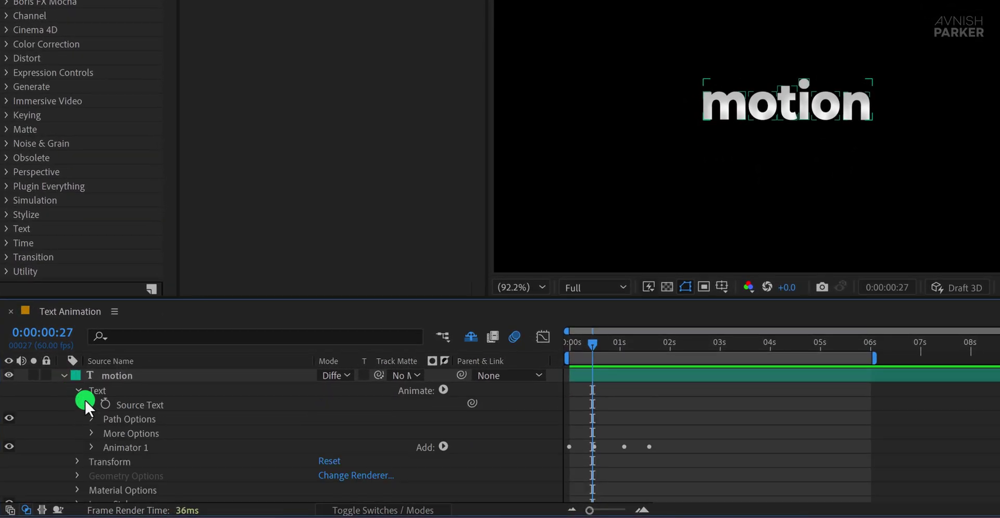
click(124, 446)
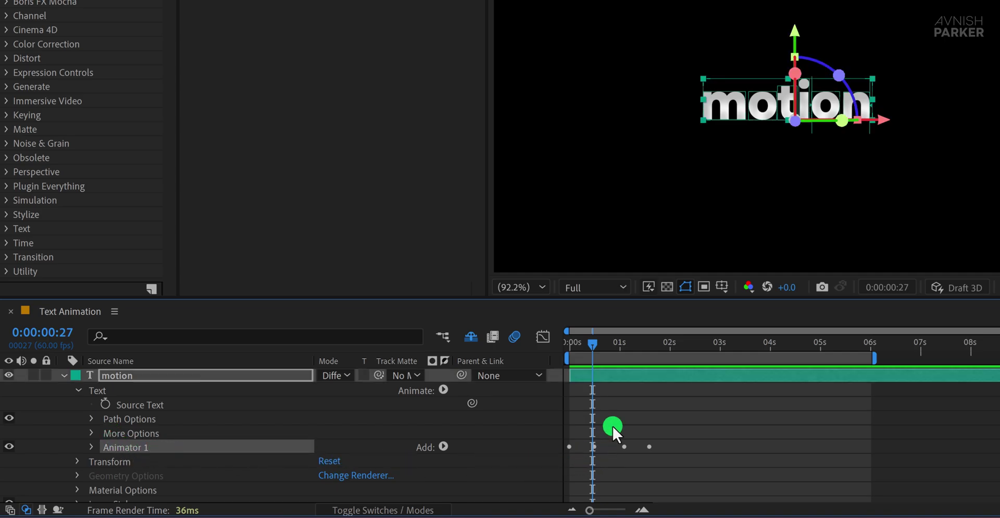
mouse_move(592, 348)
mouse_down()
mouse_move(614, 353)
mouse_move(600, 362)
mouse_up()
click(130, 447)
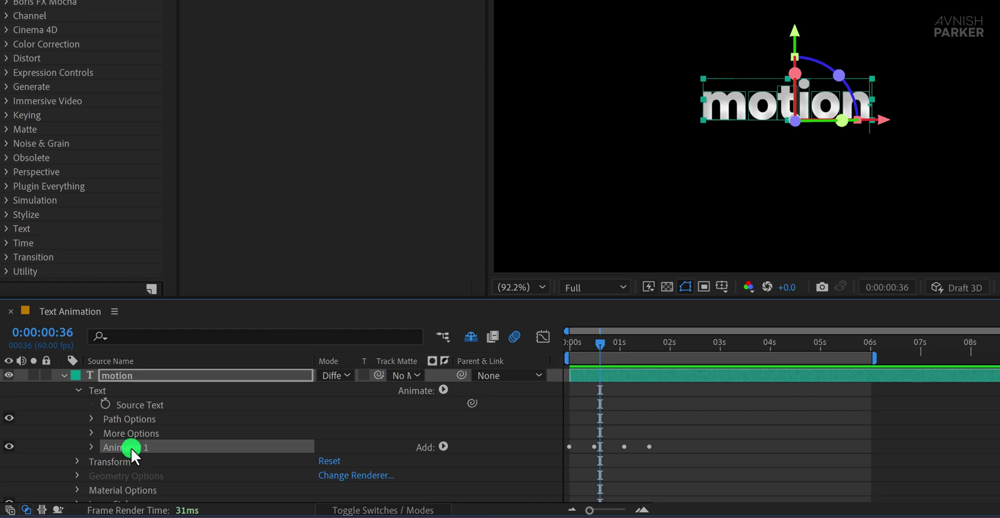
key(ctrl+d)
click(132, 447)
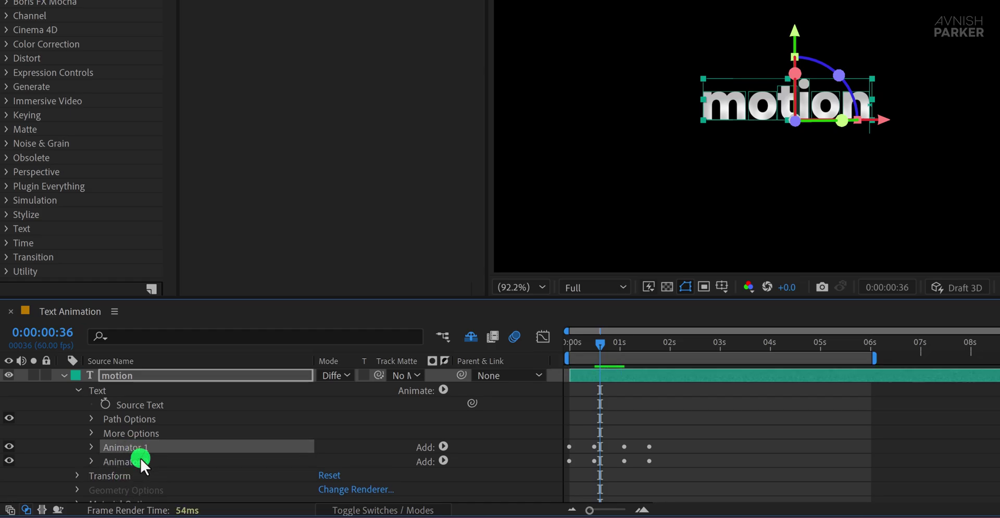
shift+click(141, 457)
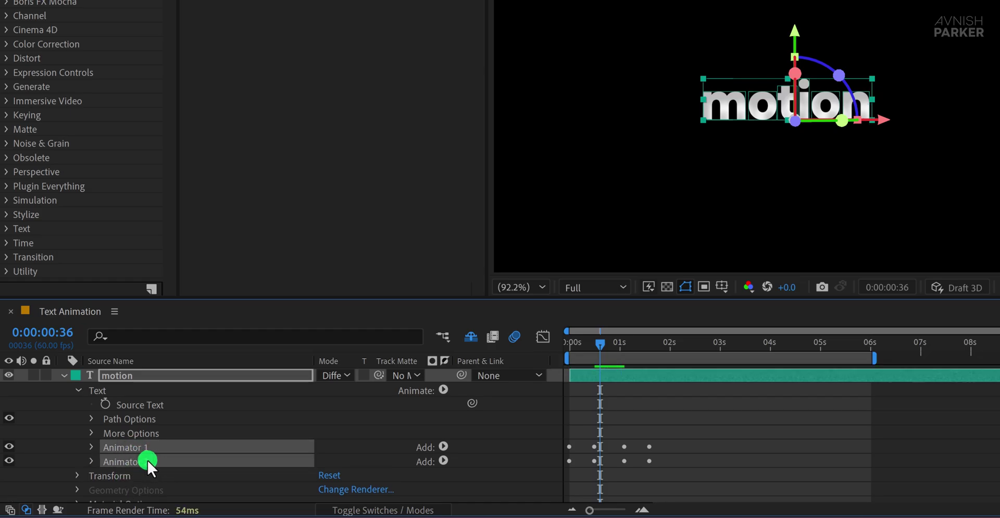
key(ctrl+z)
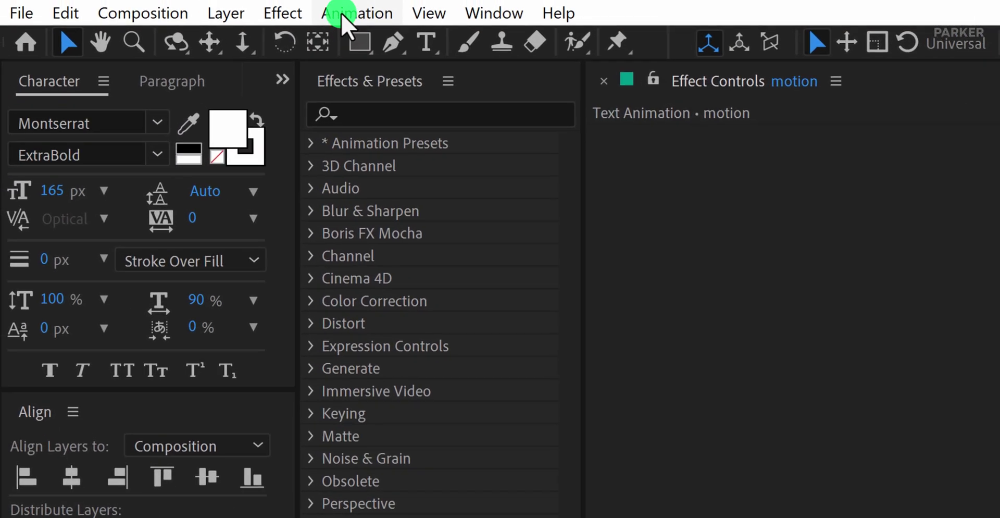
Save Animator 1 via Animation > Save Animation Preset as 'My First Text Animation'.
click(342, 14)
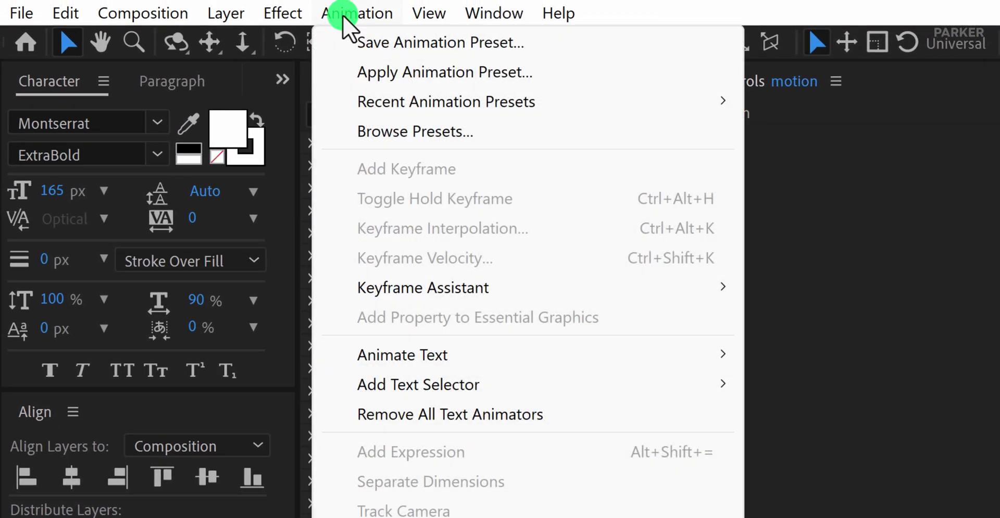
click(554, 37)
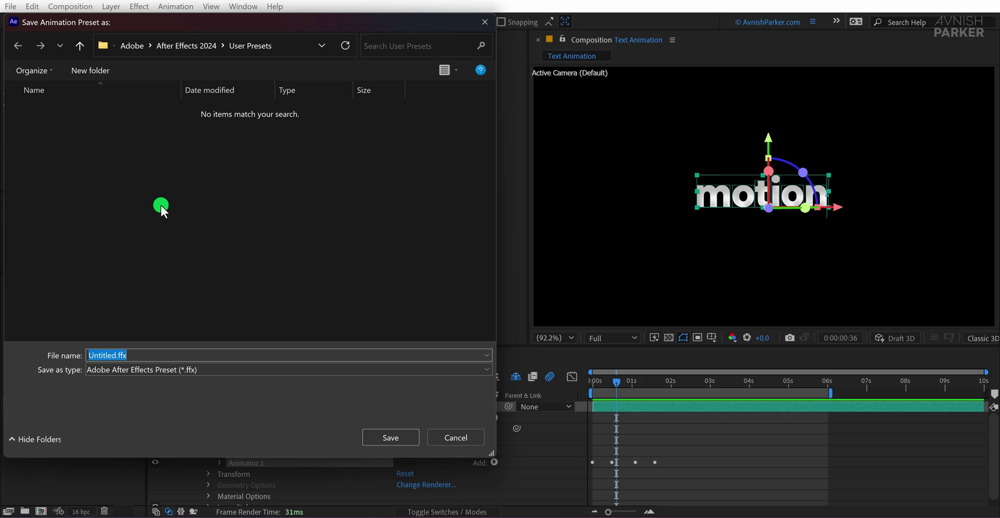
text(My First Text Animatio)
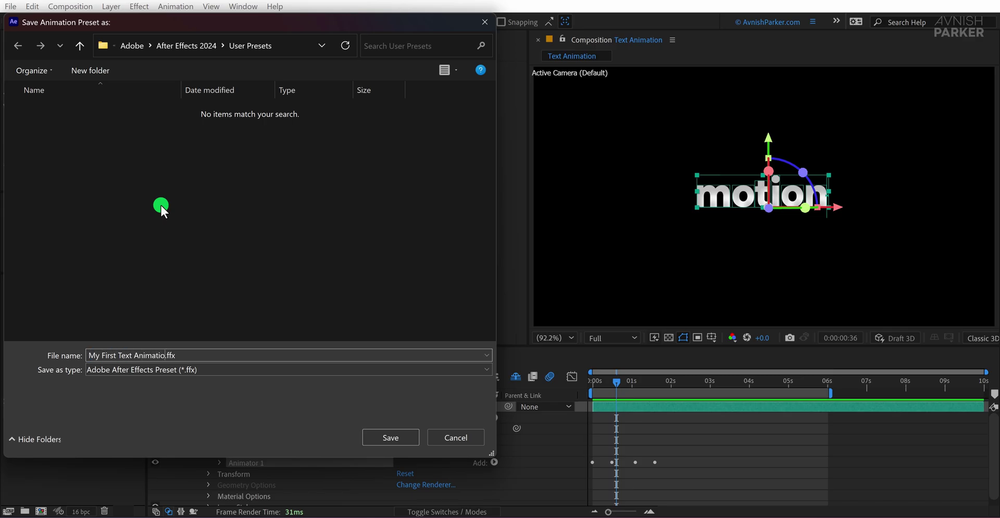
text(n)
Save My First Text Animation and drag it from User Presets onto the motion layer.
click(378, 436)
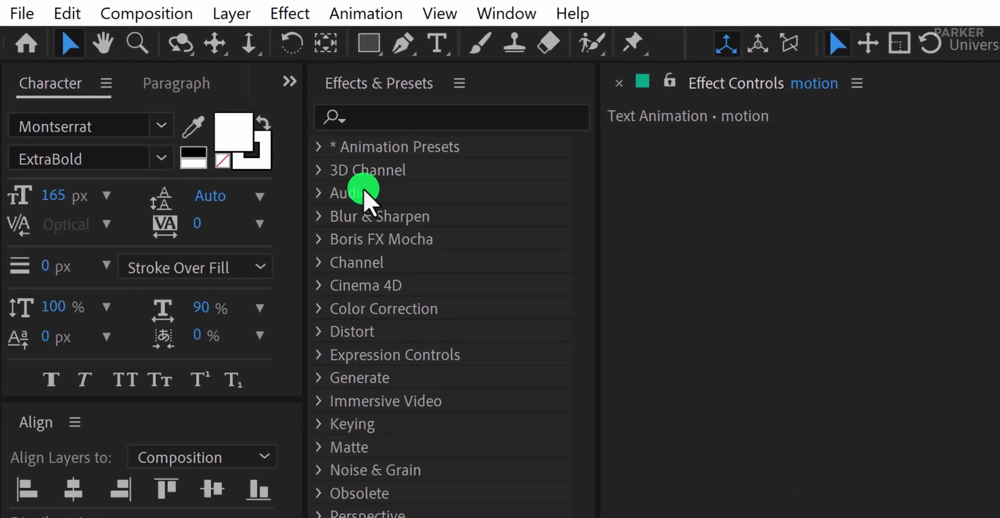
click(318, 147)
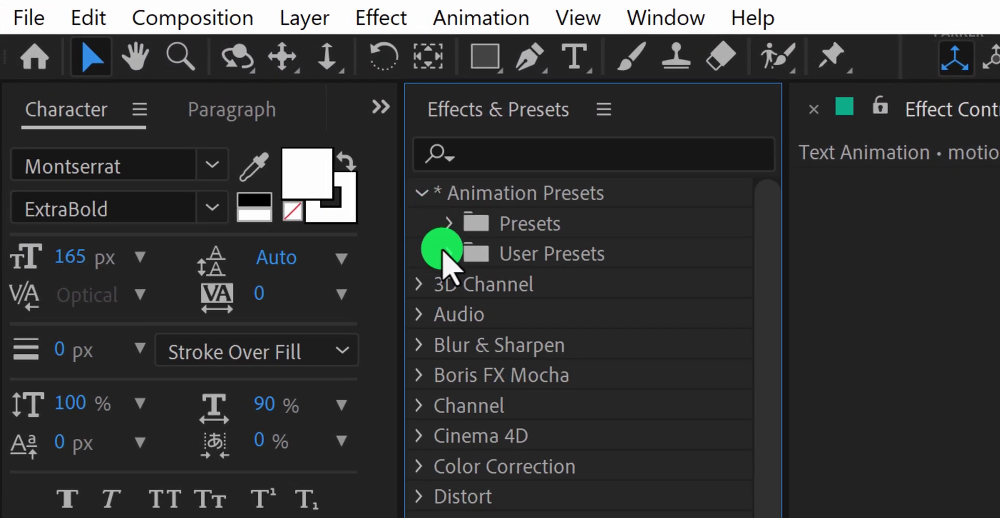
click(449, 254)
drag(607, 302, 224, 457)
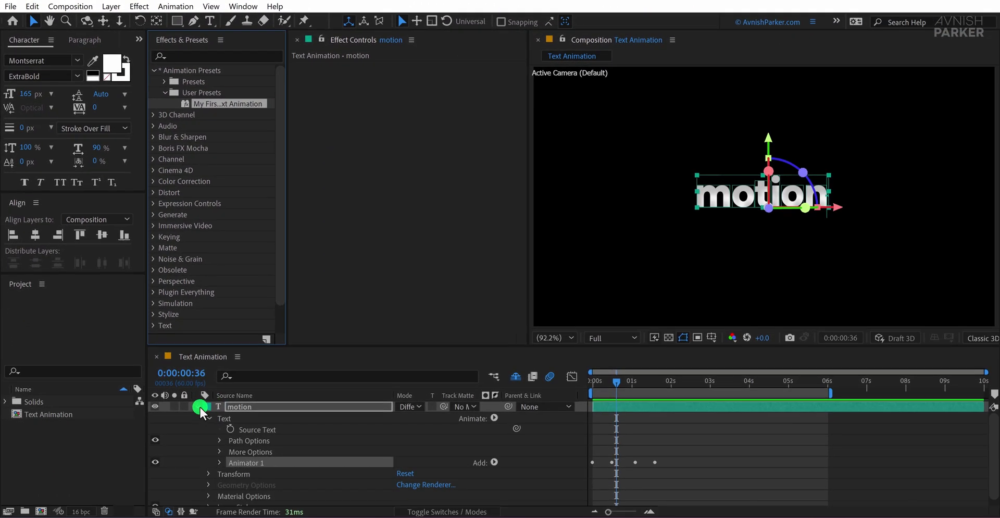
click(209, 457)
Hide the motion layer and create a new text layer reading 'new animation'.
click(156, 406)
click(243, 439)
click(210, 21)
click(670, 230)
text(new animation)
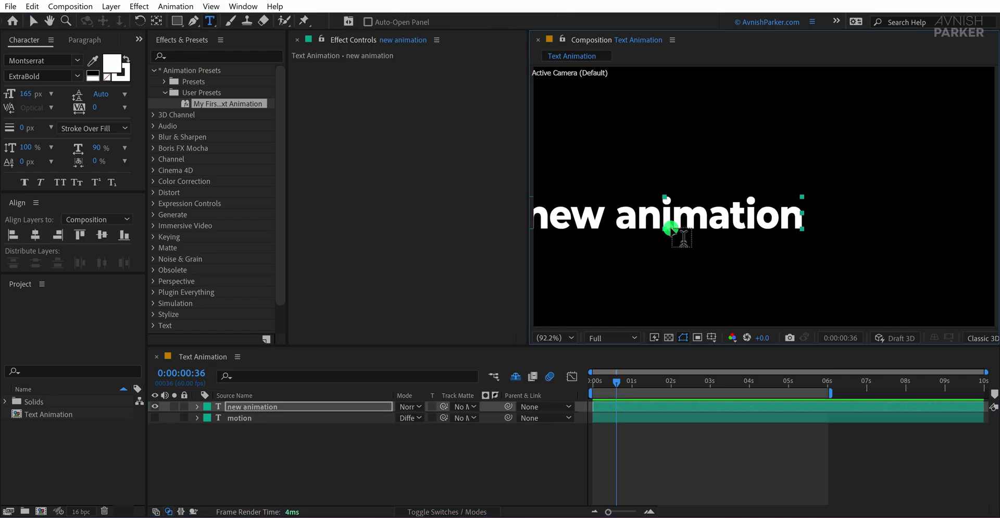
key(Escape)
Centre the 'new animation' text, apply My First Text Animation to it, and preview.
key(v)
key(ctrl+alt+Home)
key(ctrl+Home)
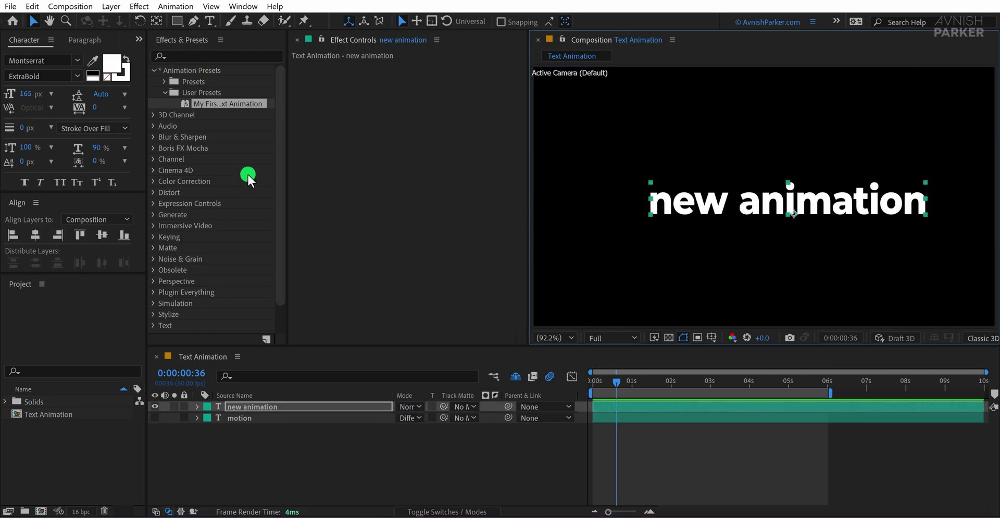
double_click(210, 105)
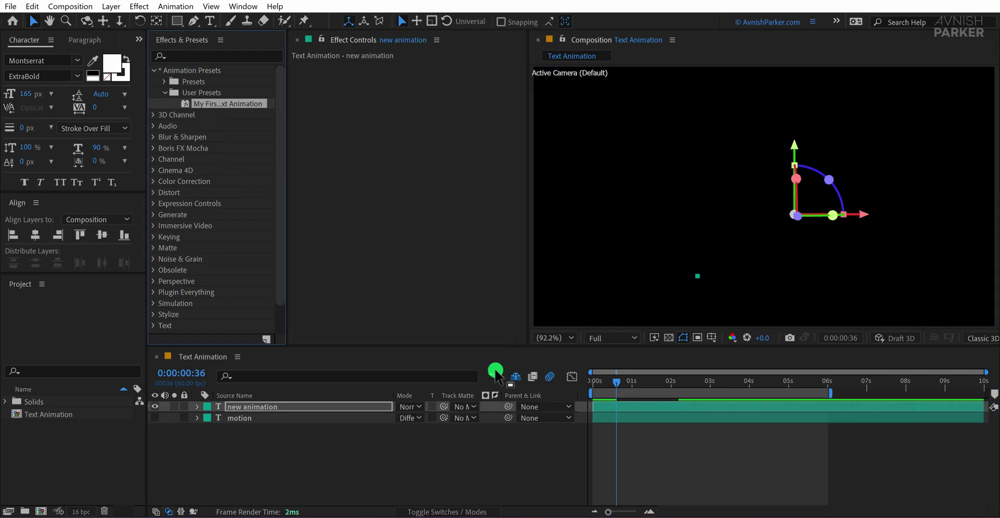
key(space)
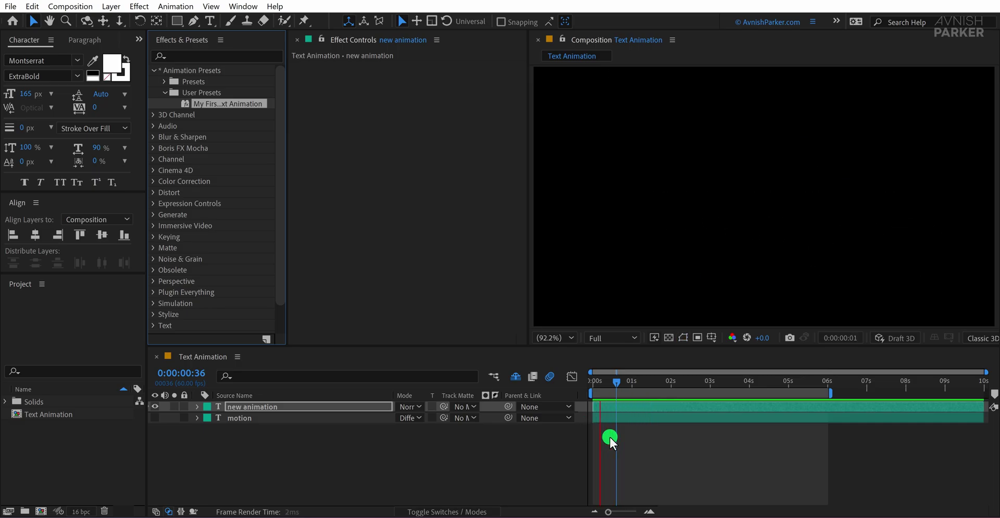